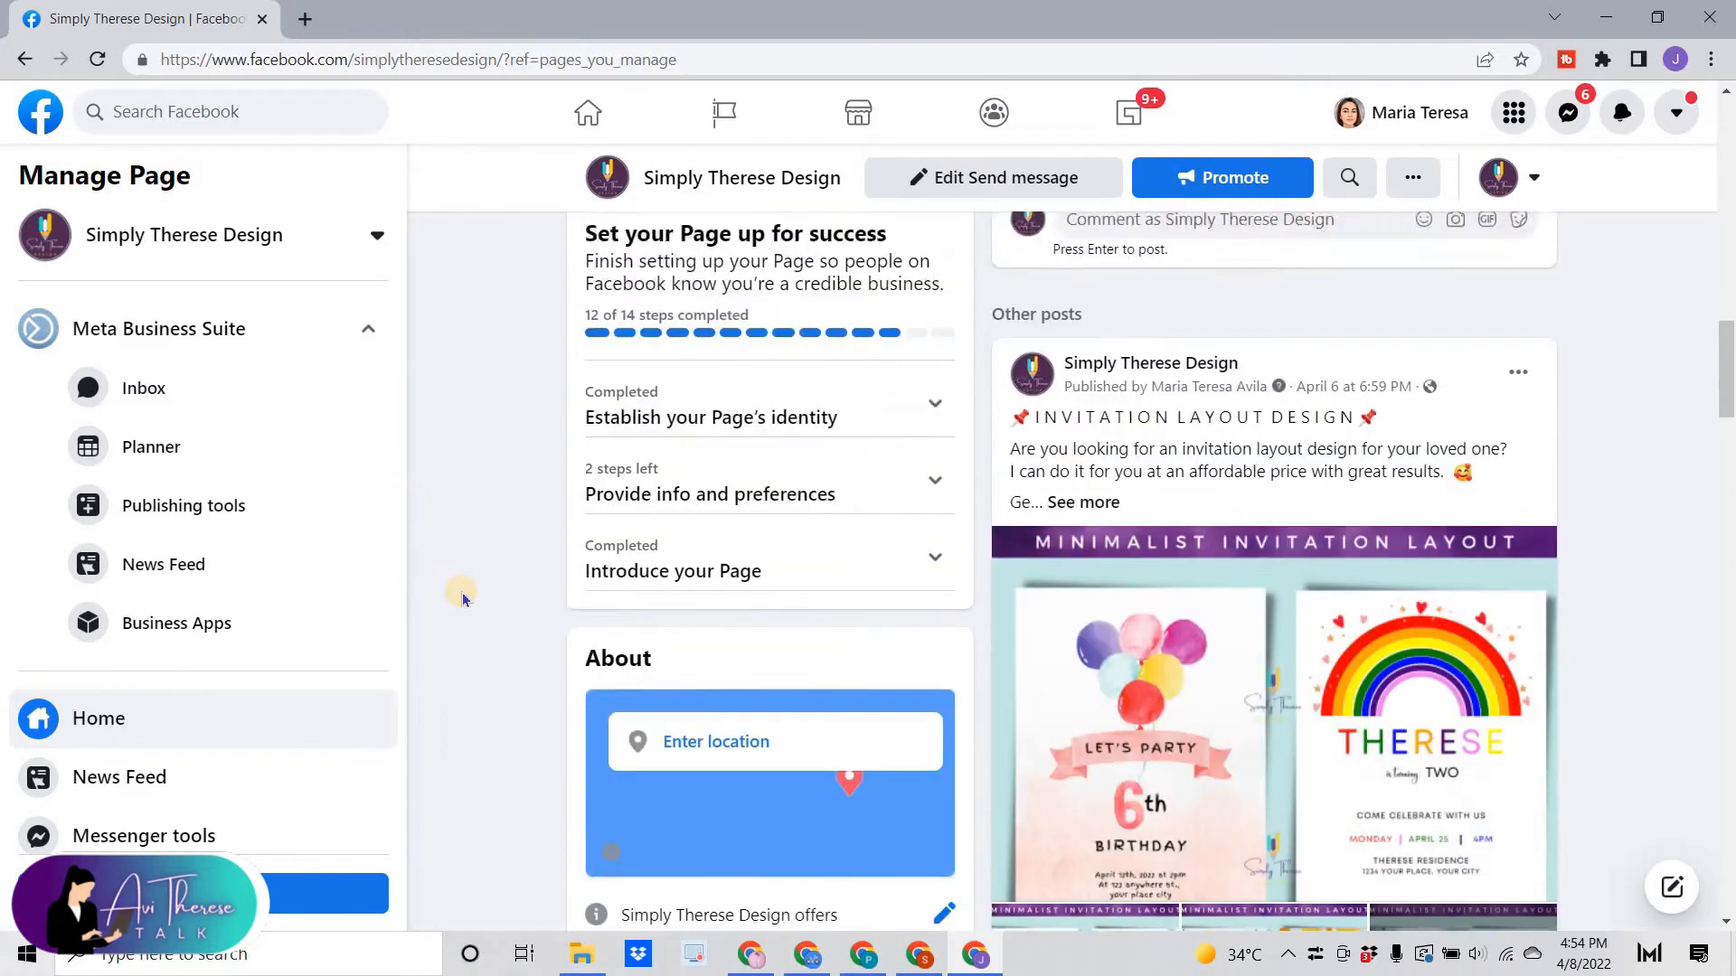
# Look through the Simply Therese Design page's posts, About details, photos and videos.
pyautogui.scroll(-3, 466, 599)
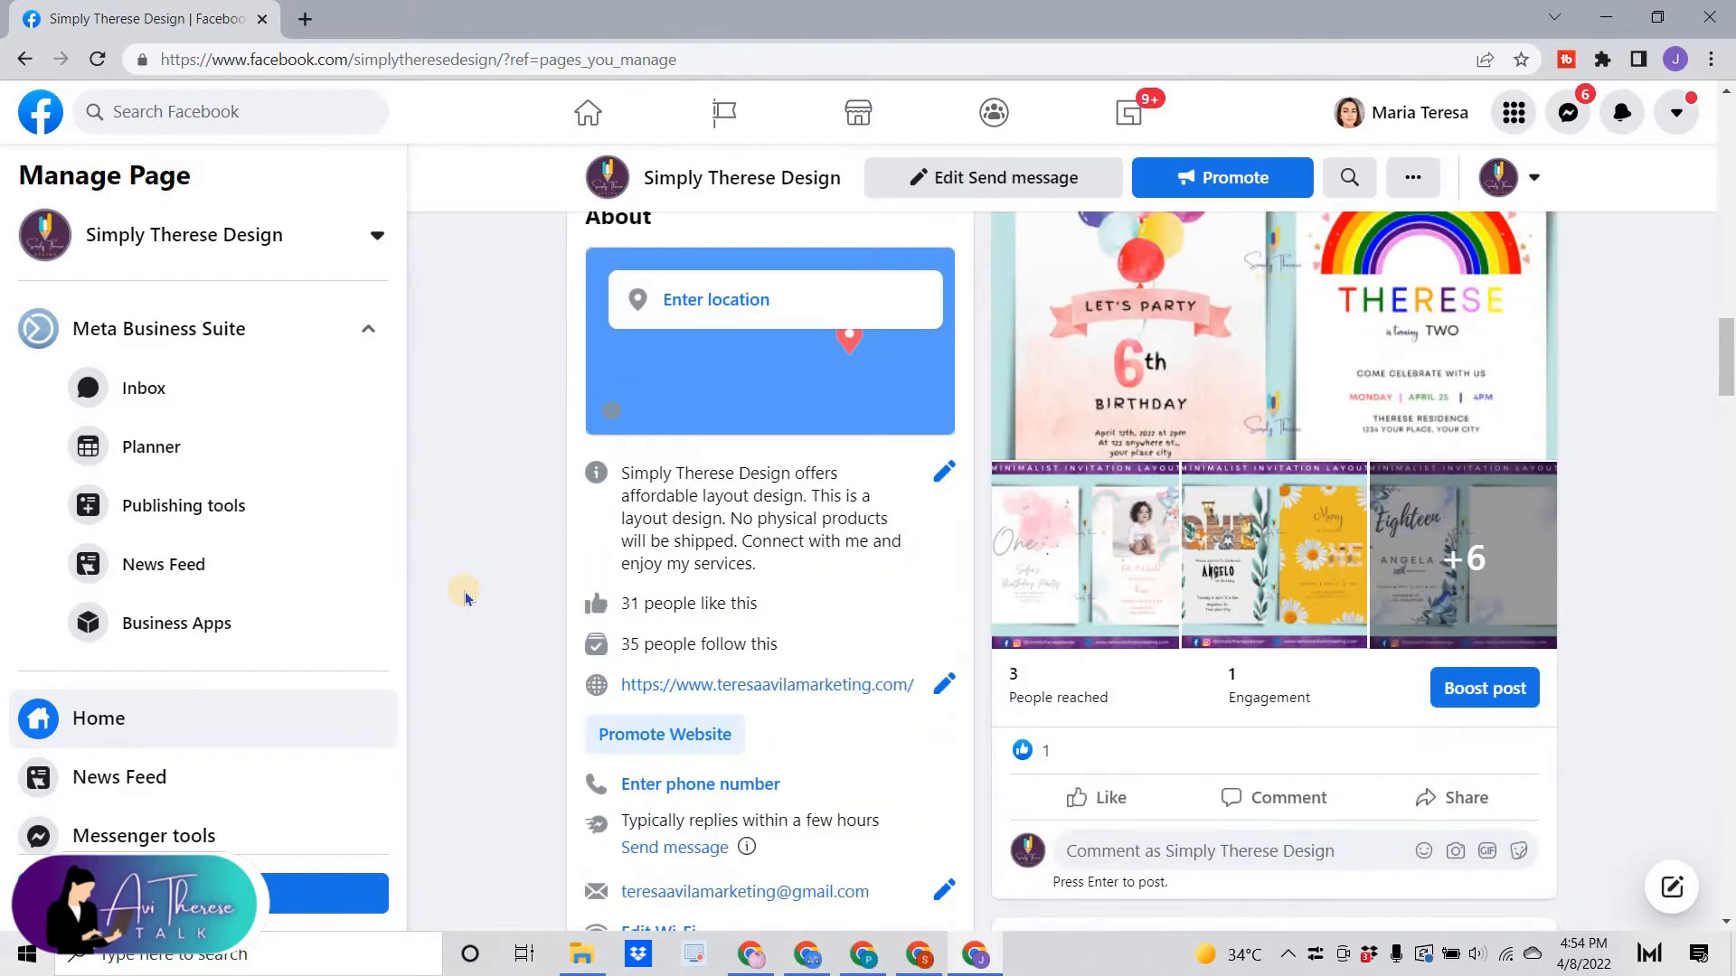
pyautogui.scroll(-6, 466, 601)
pyautogui.scroll(-3, 466, 603)
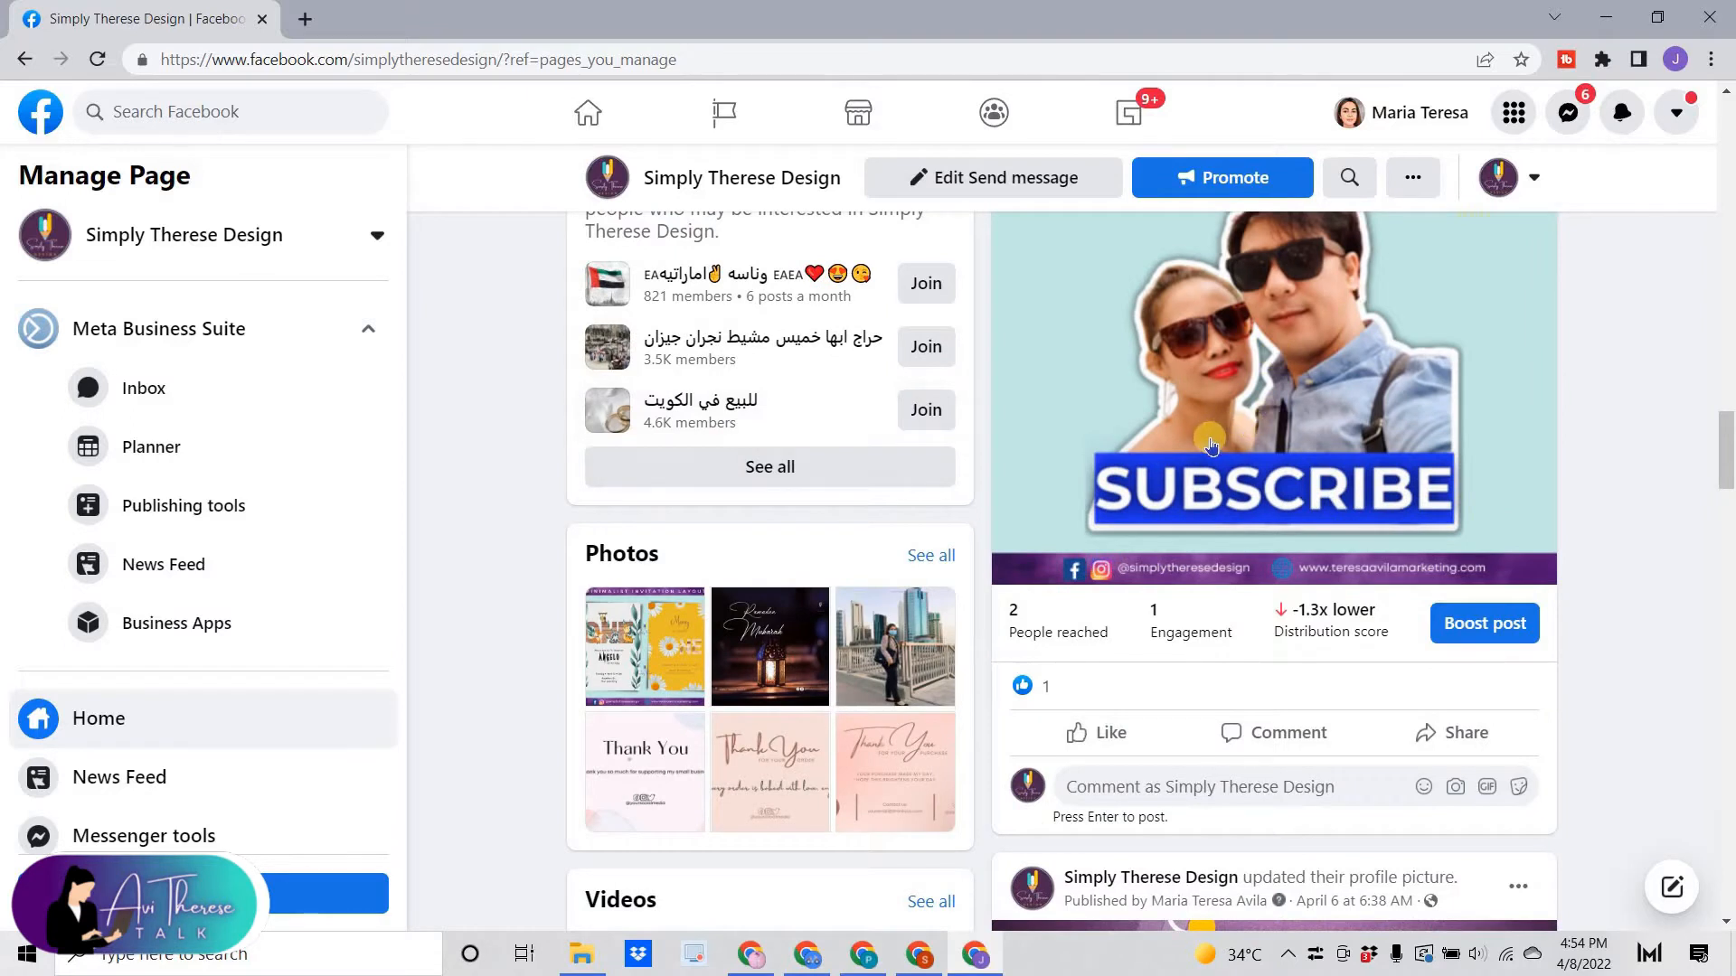
pyautogui.scroll(-5, 1212, 443)
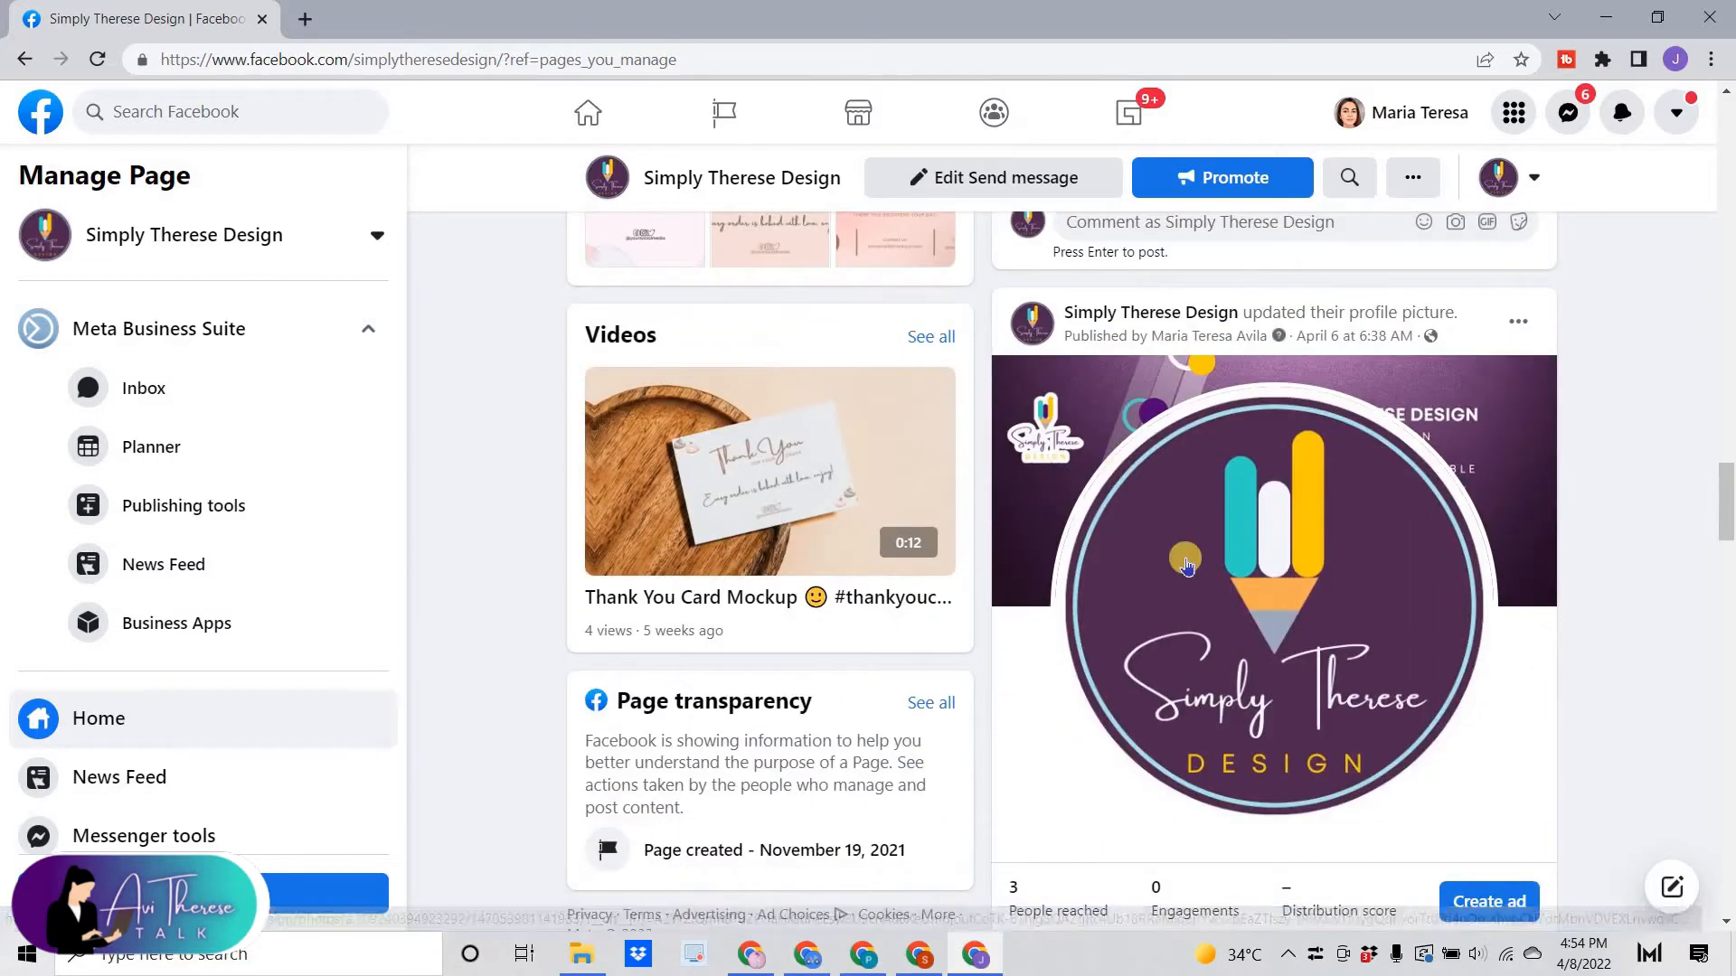
pyautogui.scroll(-15, 1190, 577)
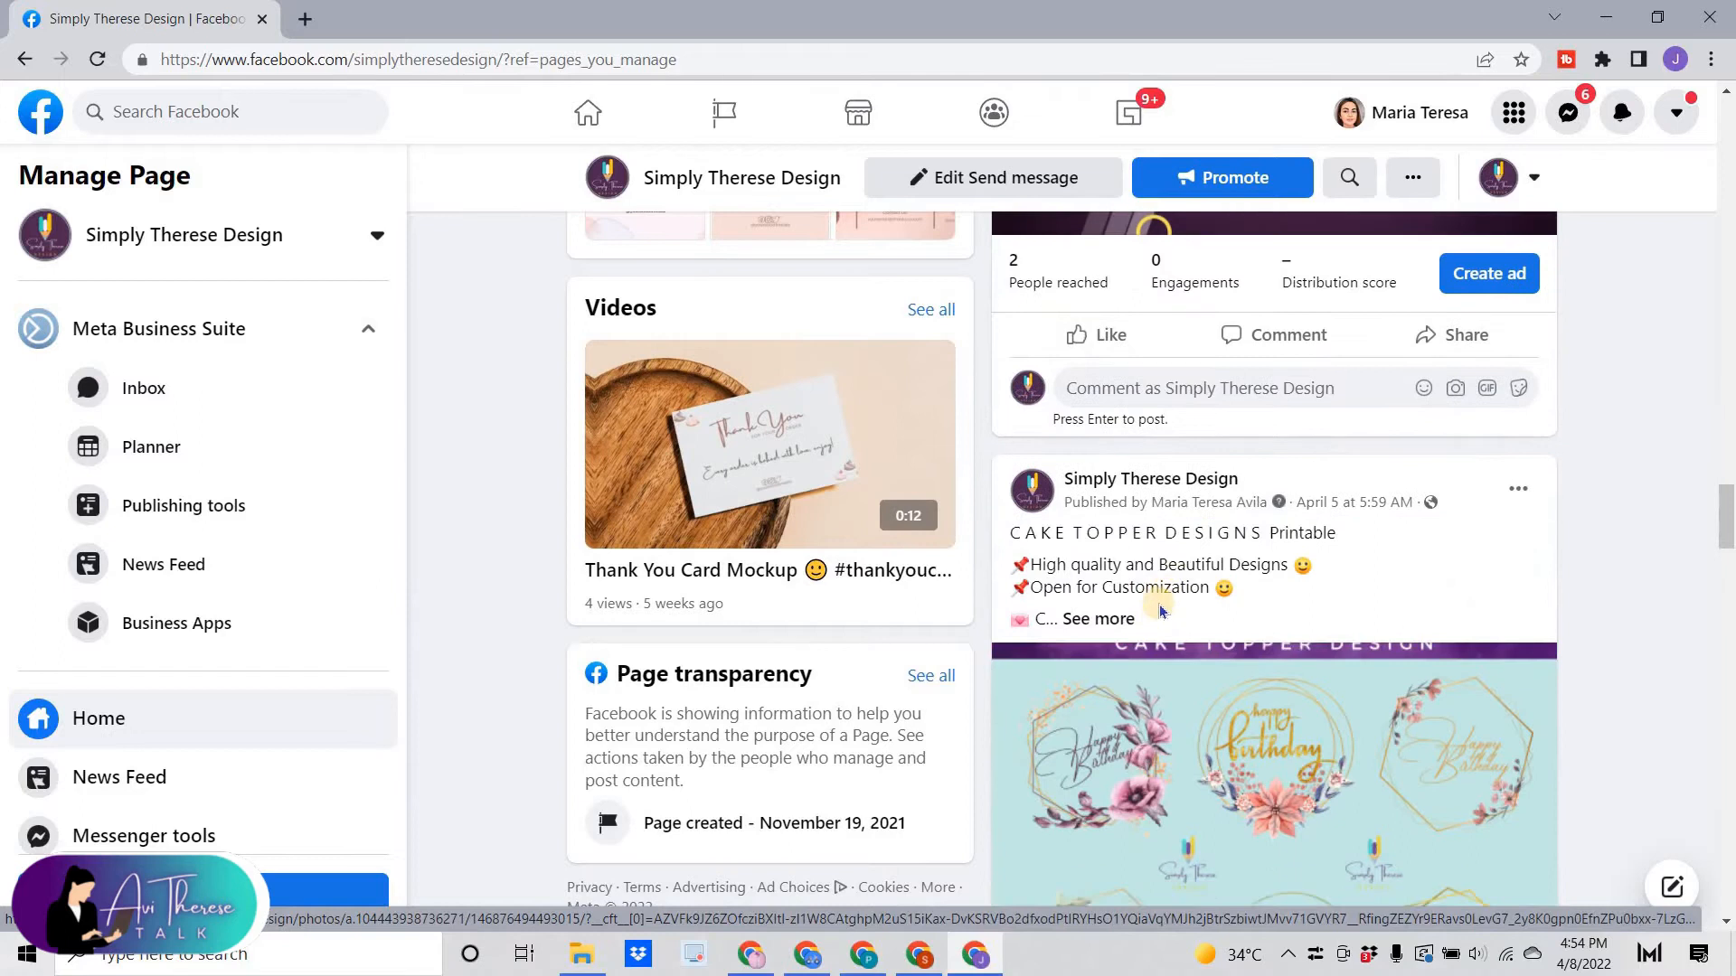
pyautogui.scroll(-4, 1158, 605)
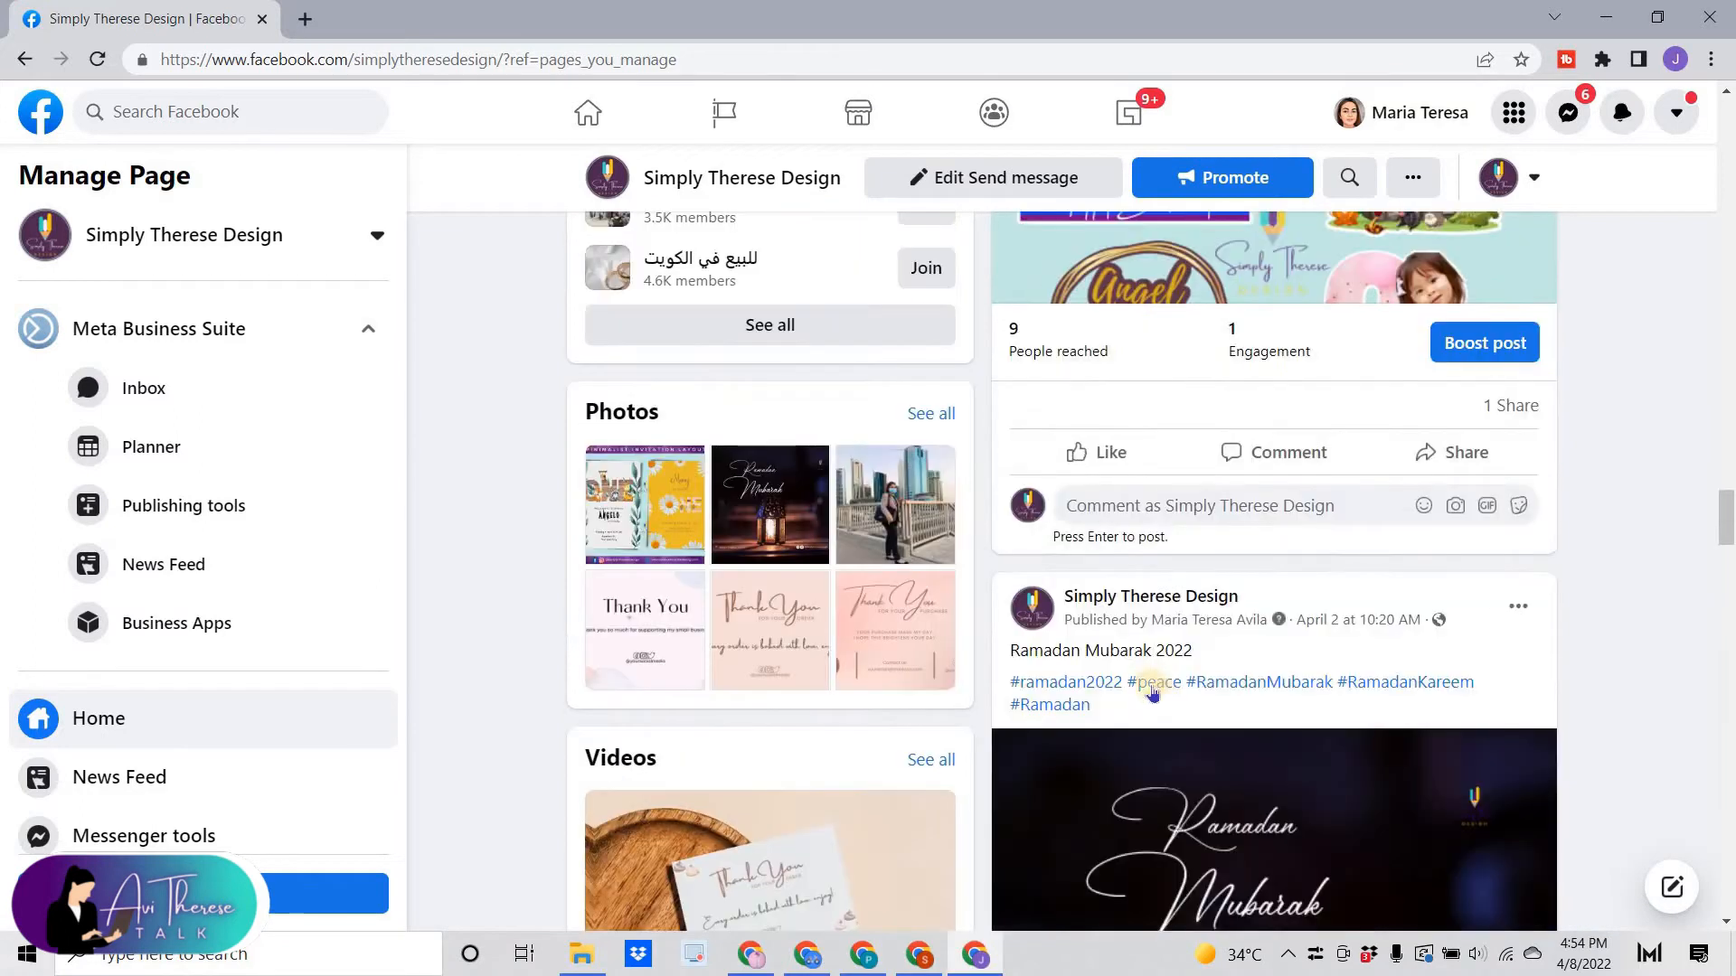
pyautogui.scroll(15, 1113, 665)
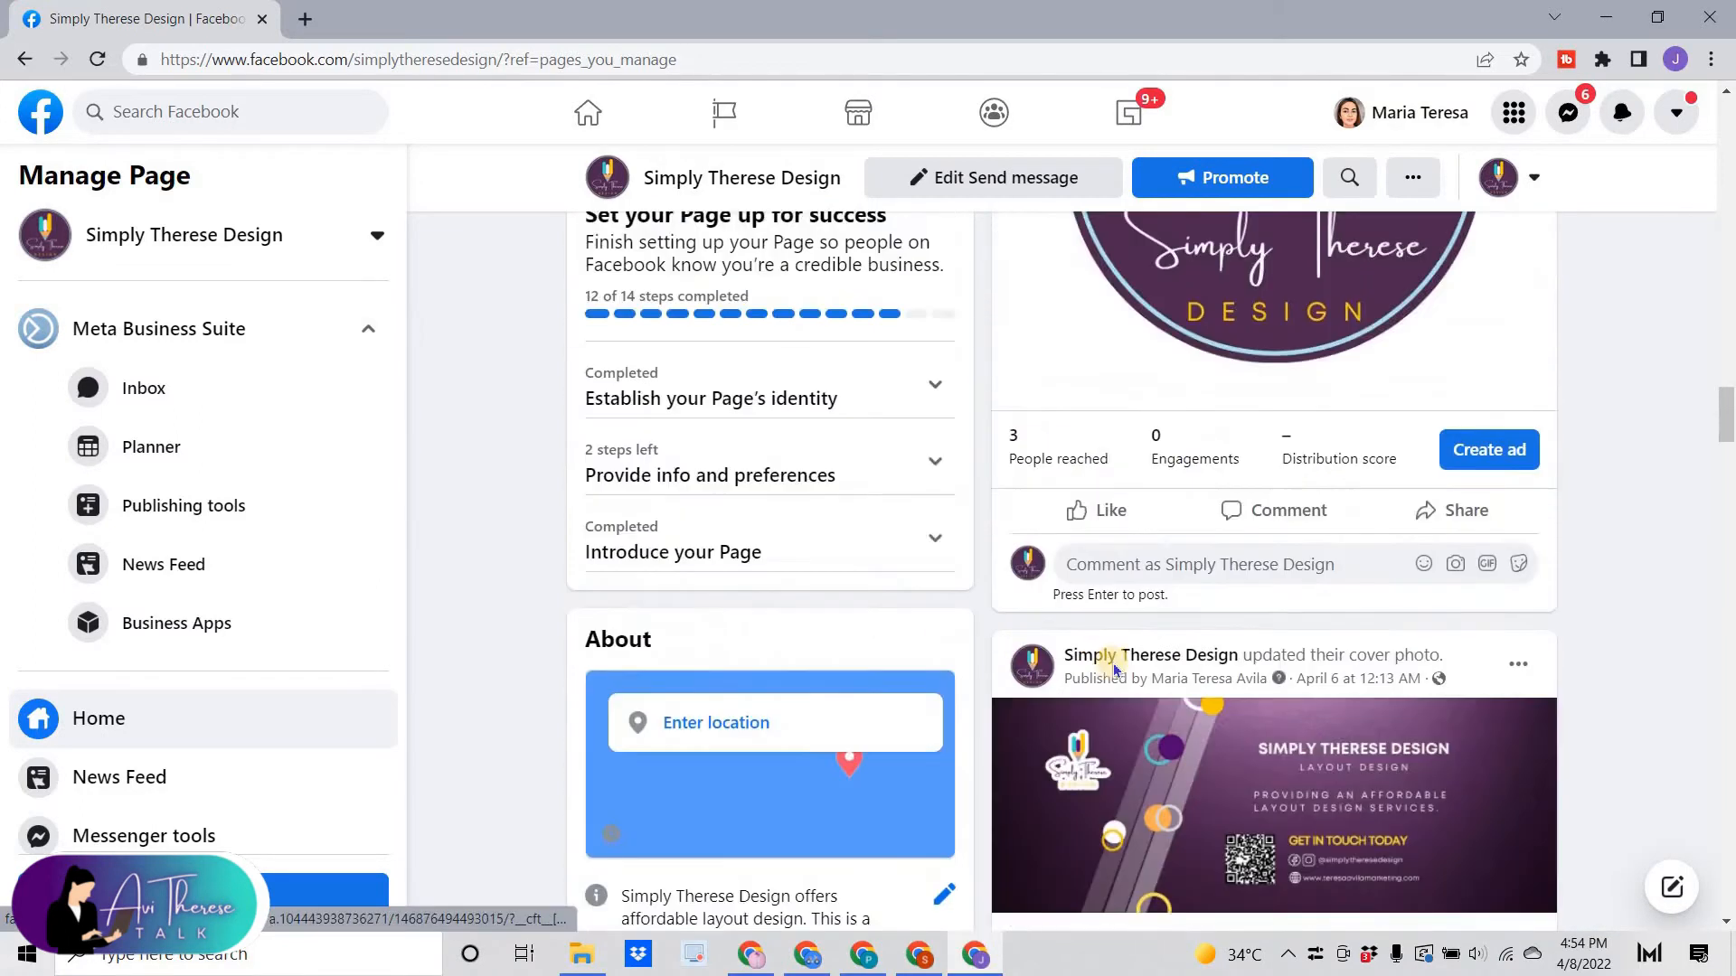
pyautogui.scroll(10, 881, 664)
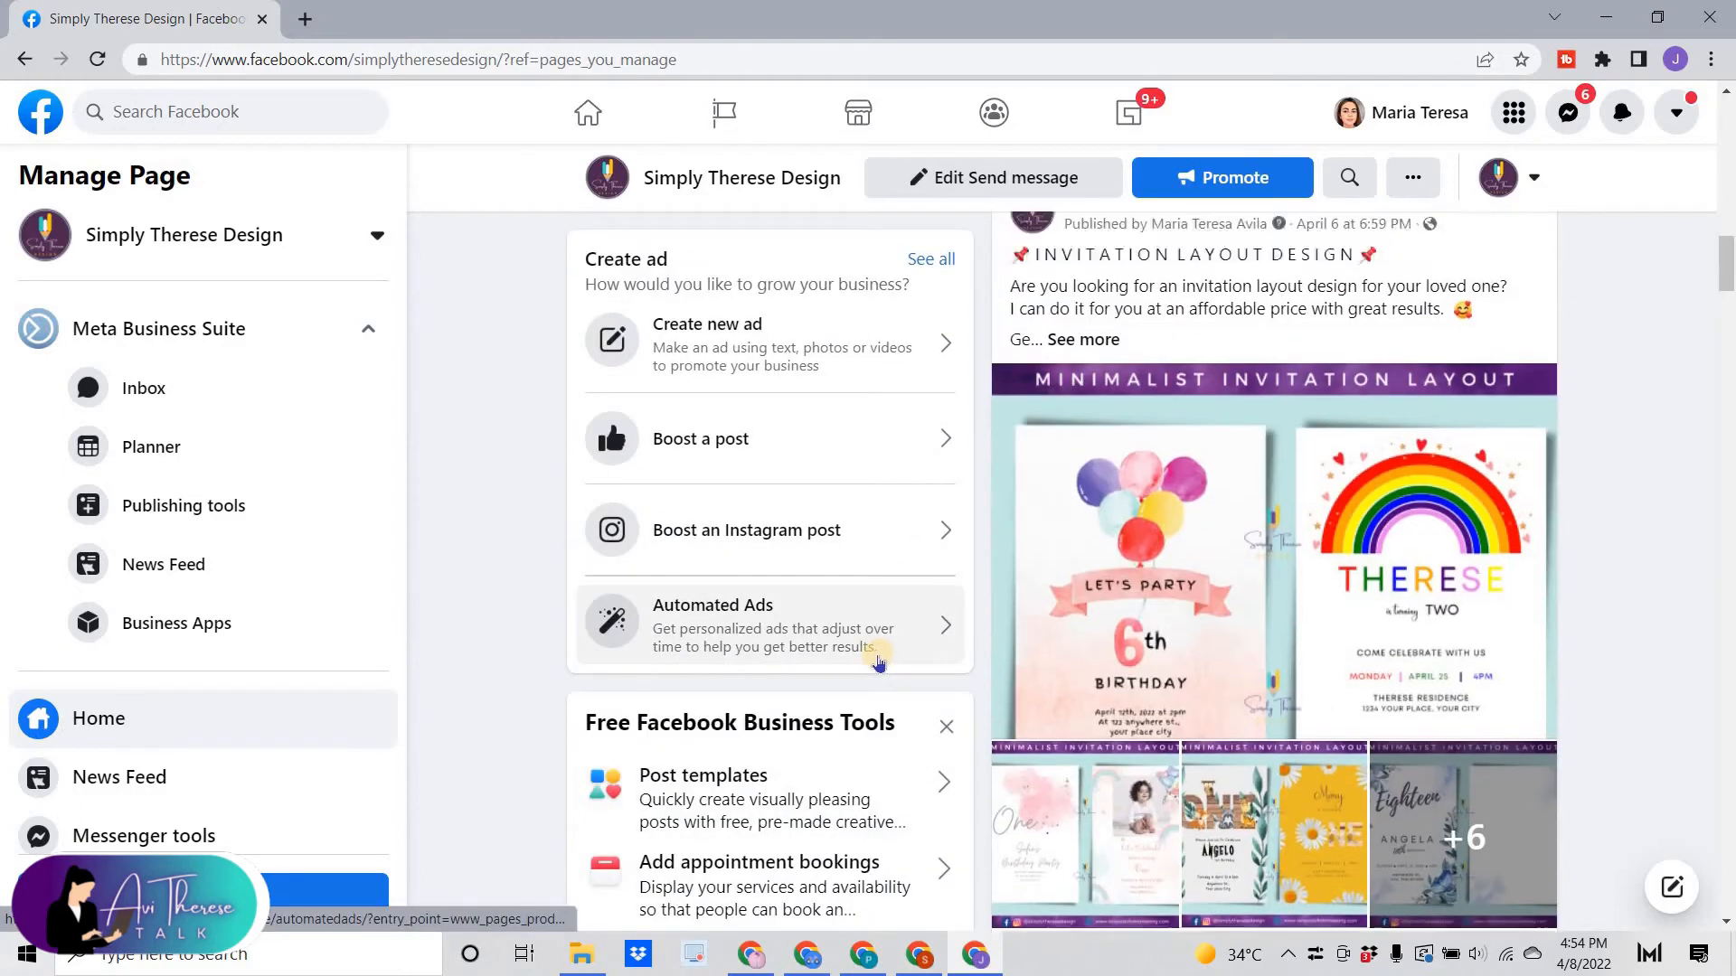
pyautogui.scroll(8, 861, 661)
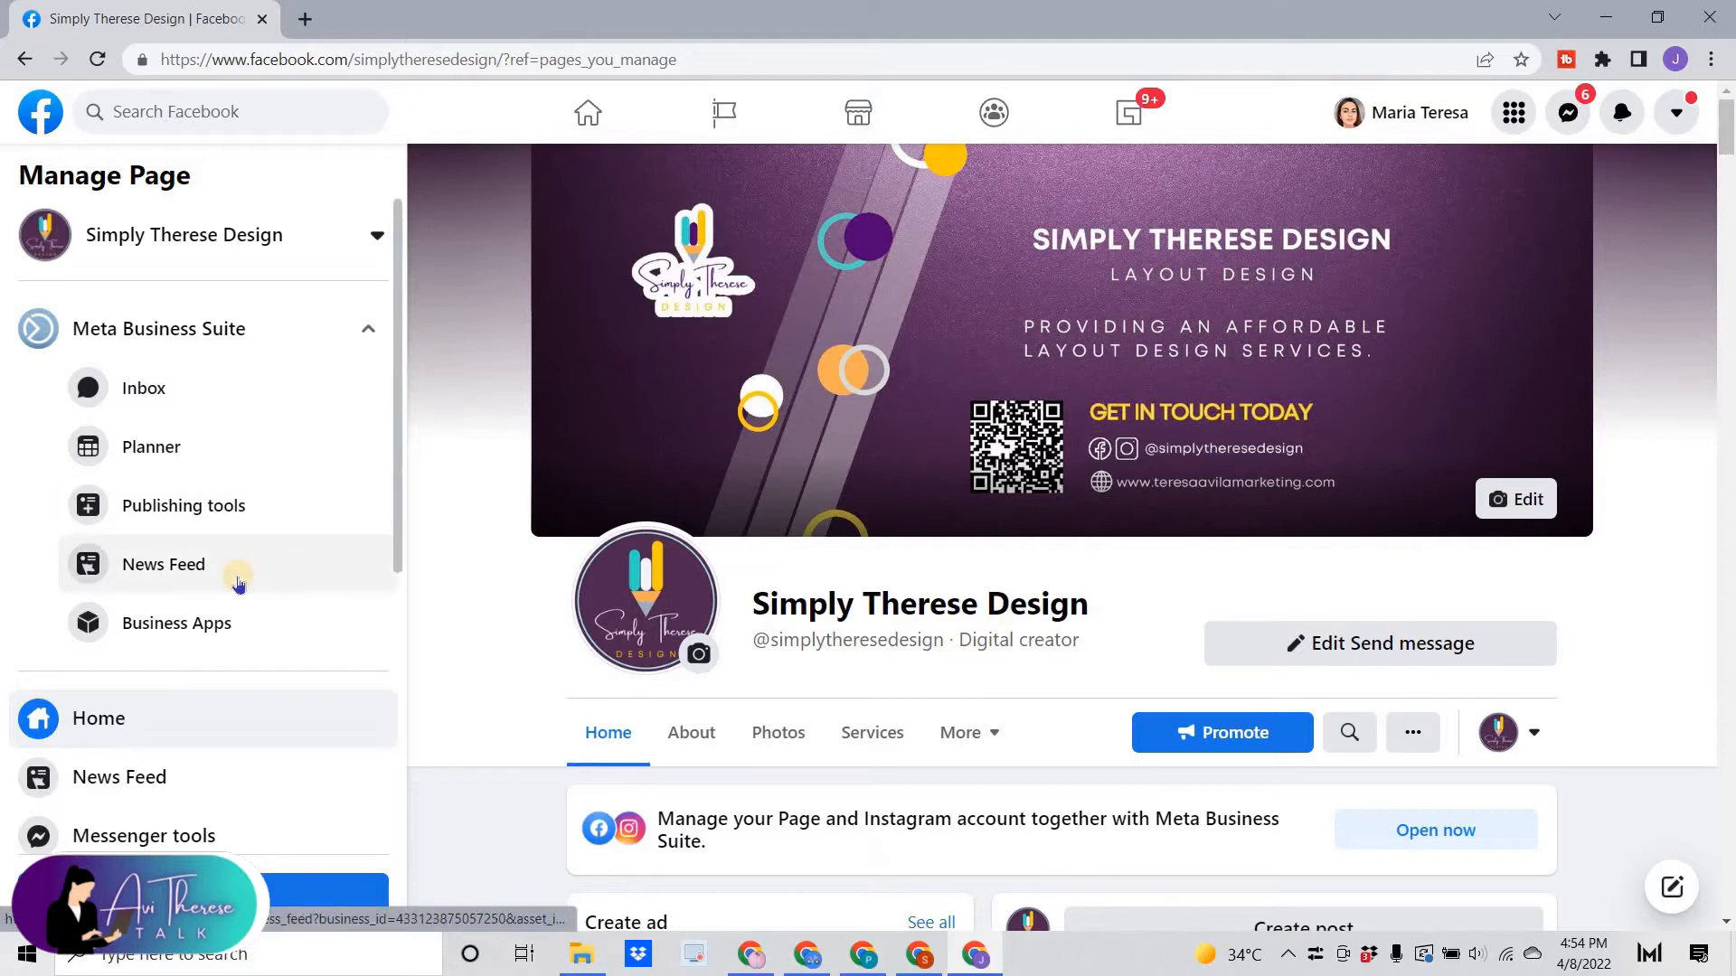
# Open the Templates and Tabs section of the Simply Therese Design page's settings.
pyautogui.scroll(-5, 238, 583)
pyautogui.click(112, 830)
pyautogui.scroll(-2, 198, 511)
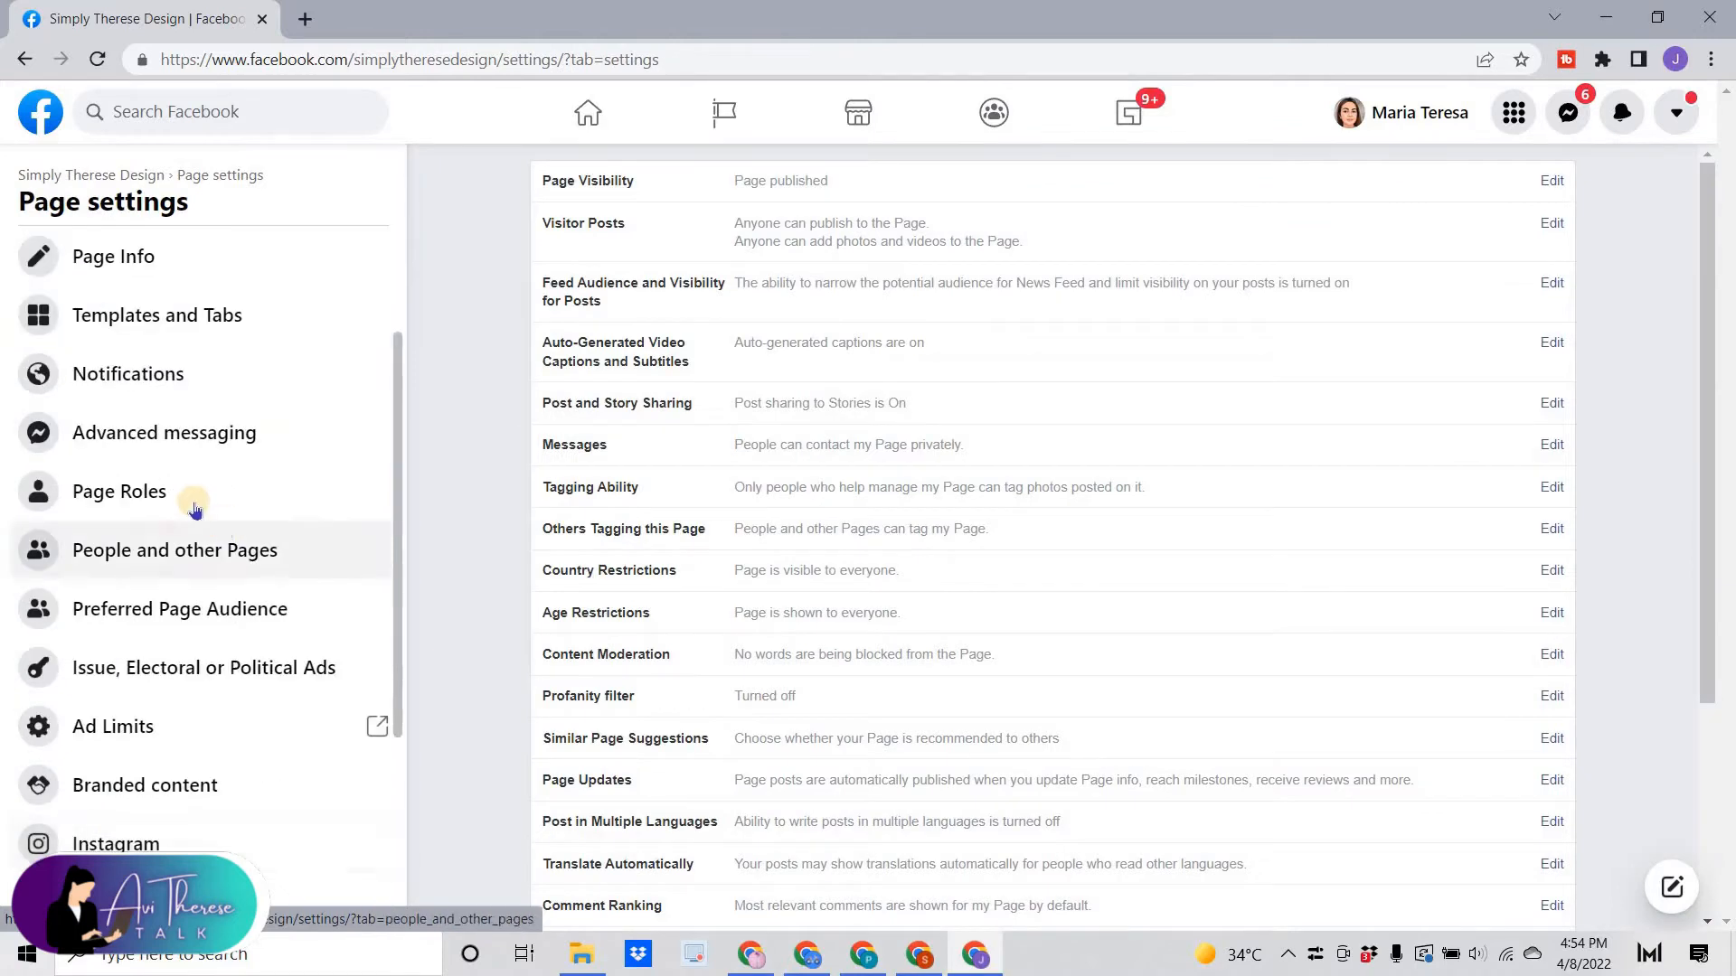
pyautogui.scroll(2, 198, 511)
pyautogui.click(166, 500)
# Move the Services tab directly below Home in the page's tab order.
pyautogui.scroll(-3, 940, 220)
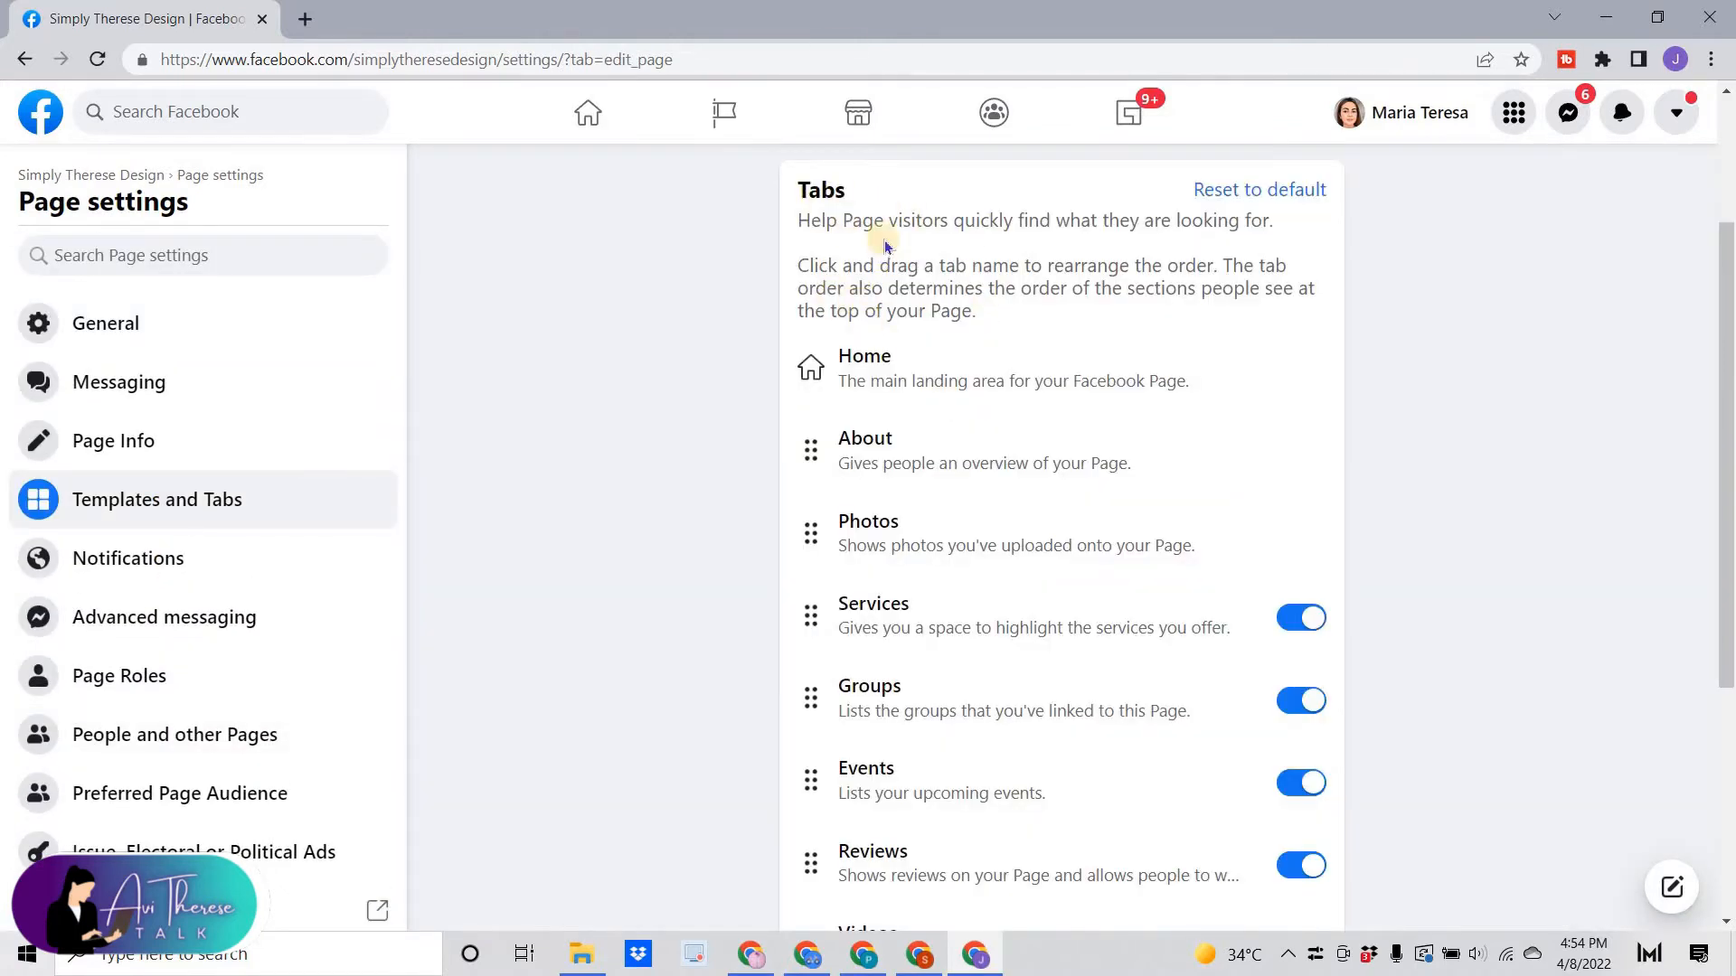
pyautogui.scroll(-1, 909, 388)
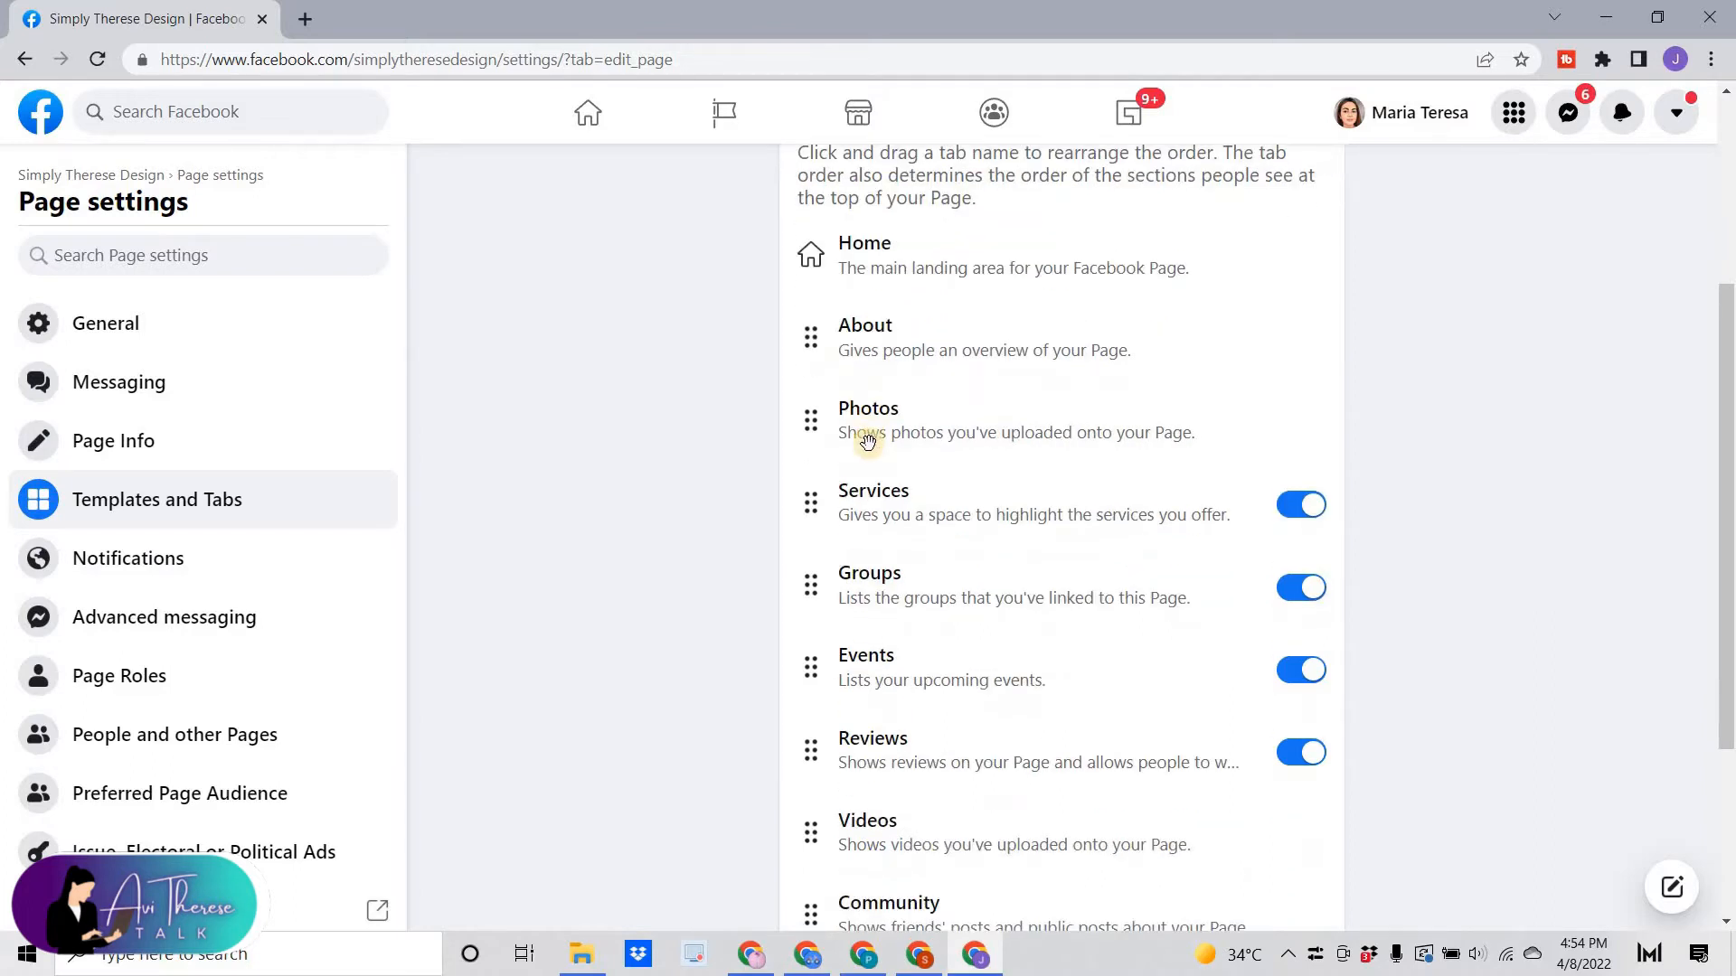
pyautogui.scroll(-1, 876, 516)
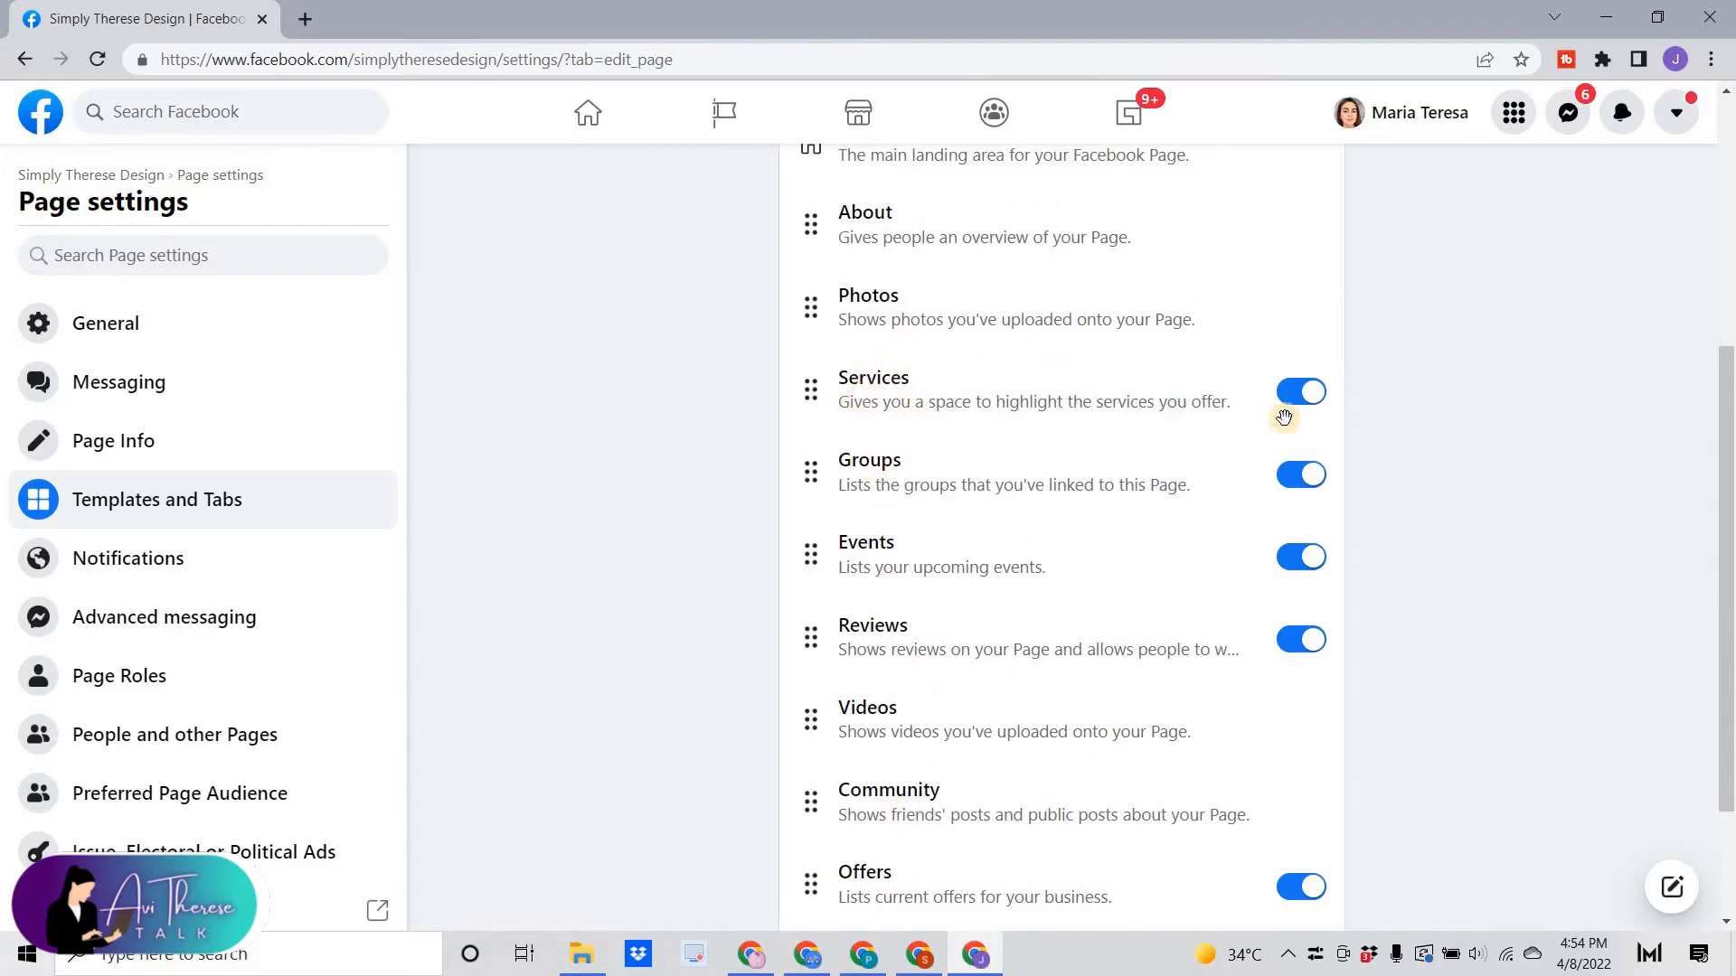
pyautogui.scroll(3, 1293, 411)
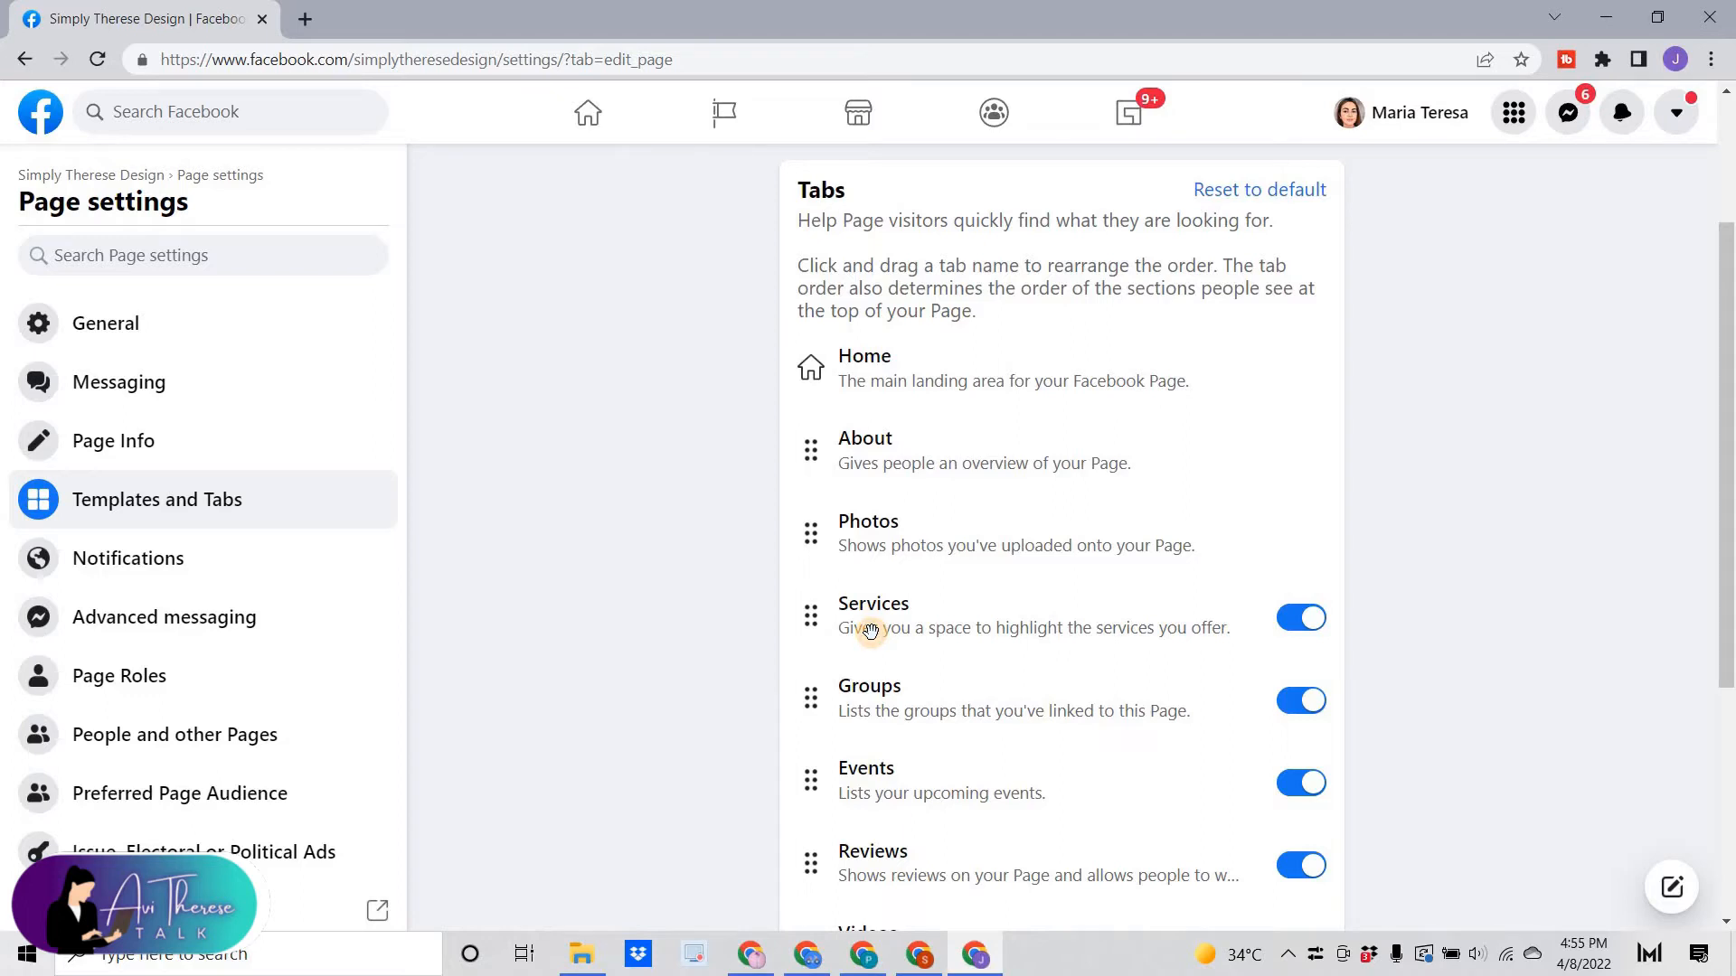
pyautogui.moveTo(870, 631); pyautogui.dragTo(796, 479)
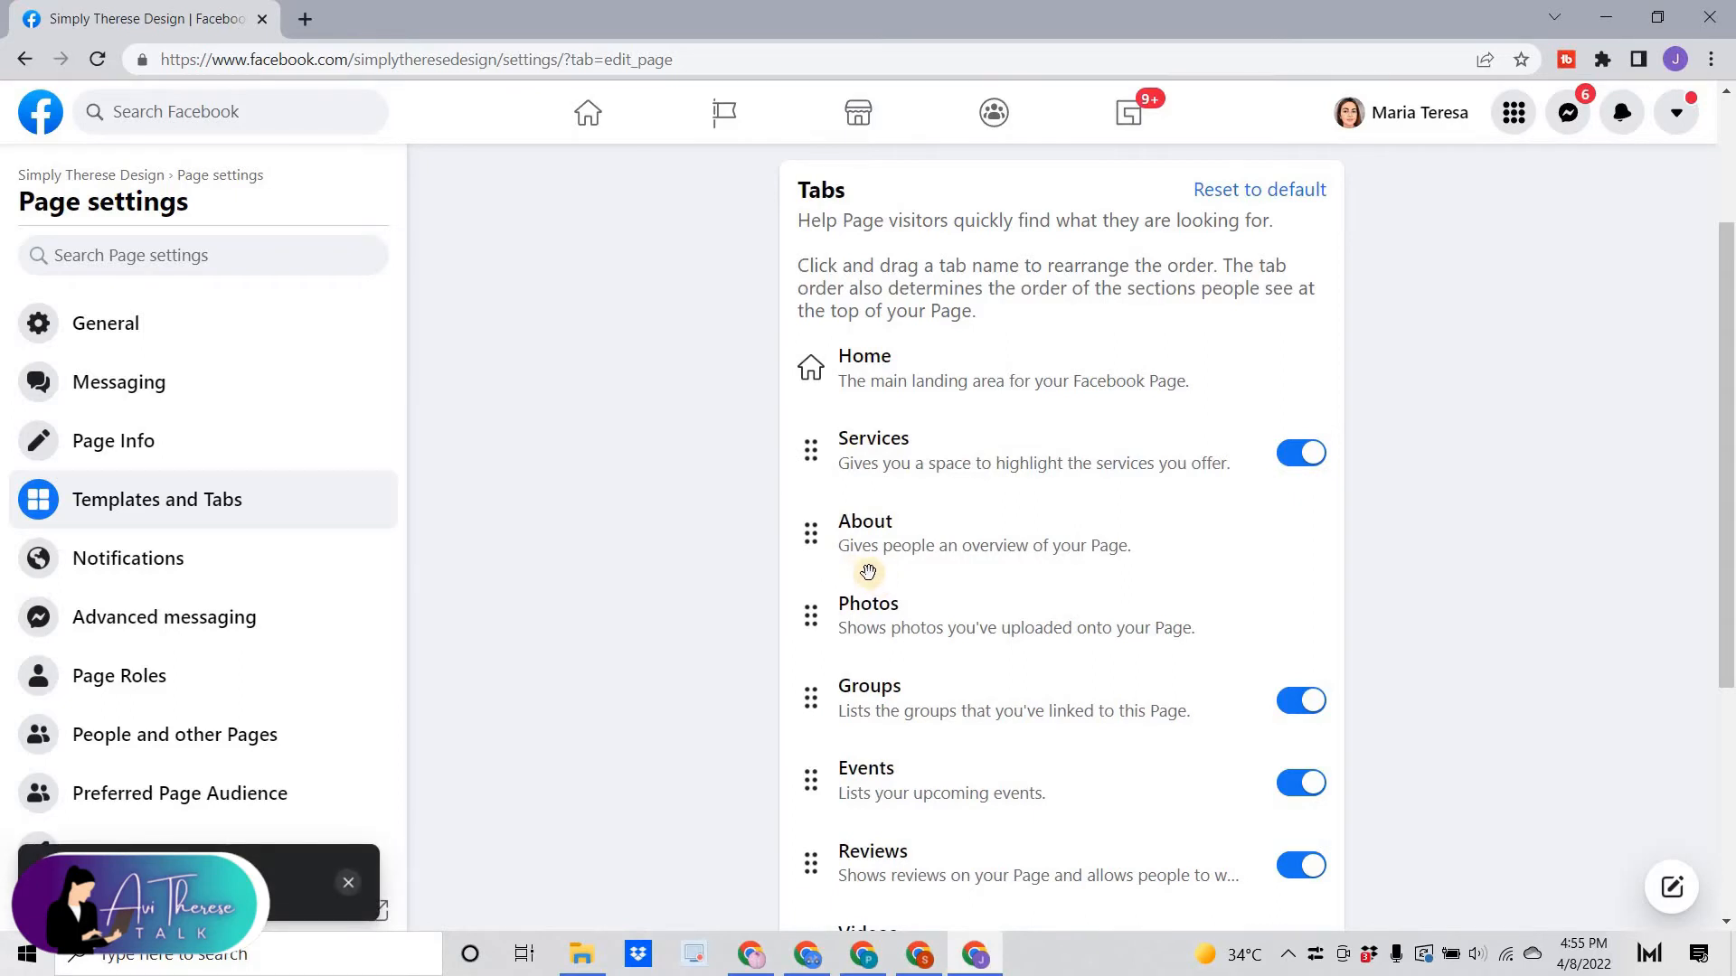
pyautogui.scroll(-5, 874, 572)
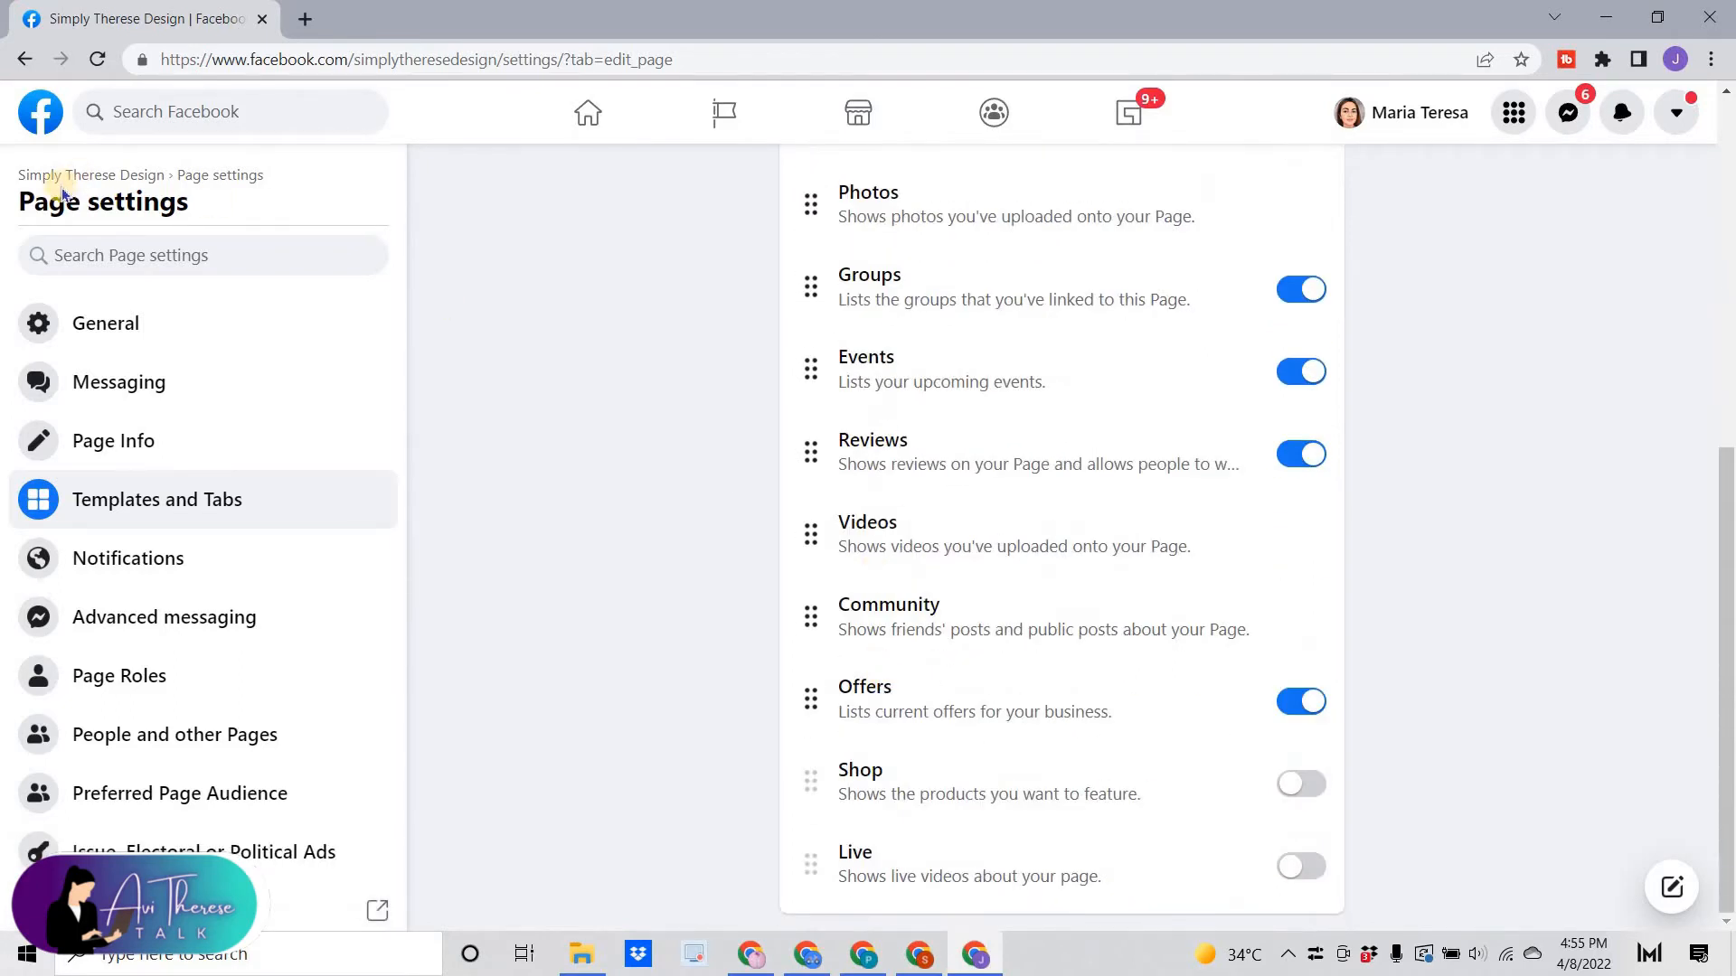
# Return to the Simply Therese Design page and open its Services section.
pyautogui.click(590, 121)
pyautogui.click(129, 368)
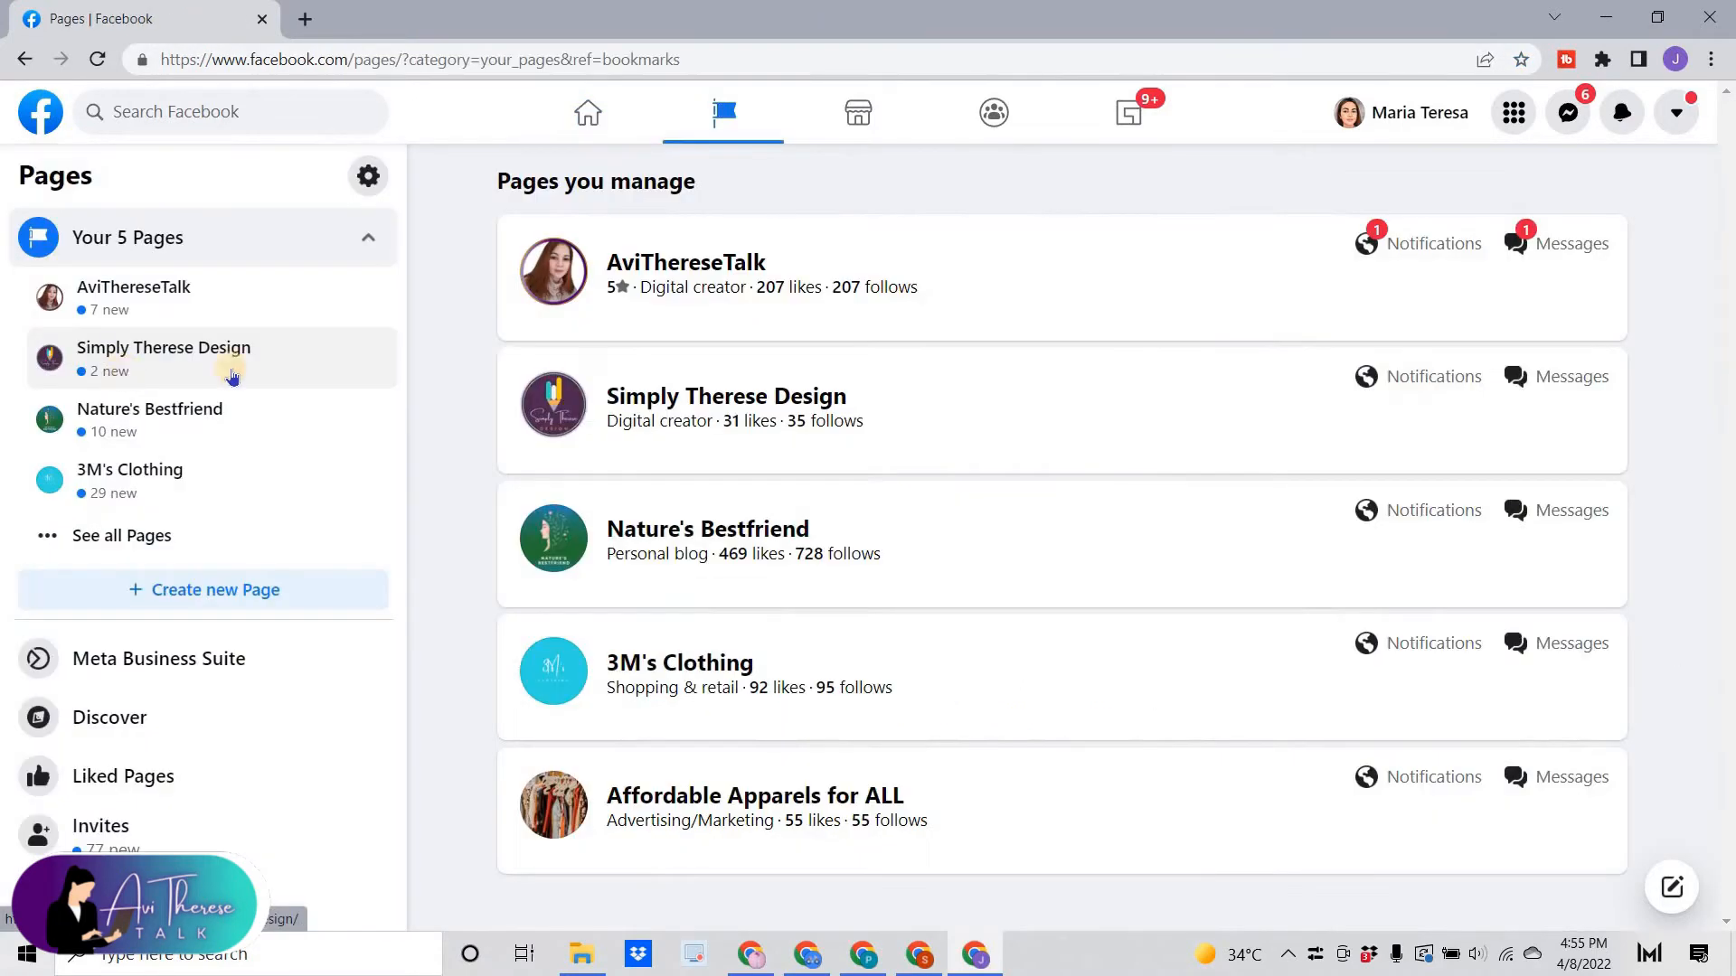
pyautogui.click(631, 397)
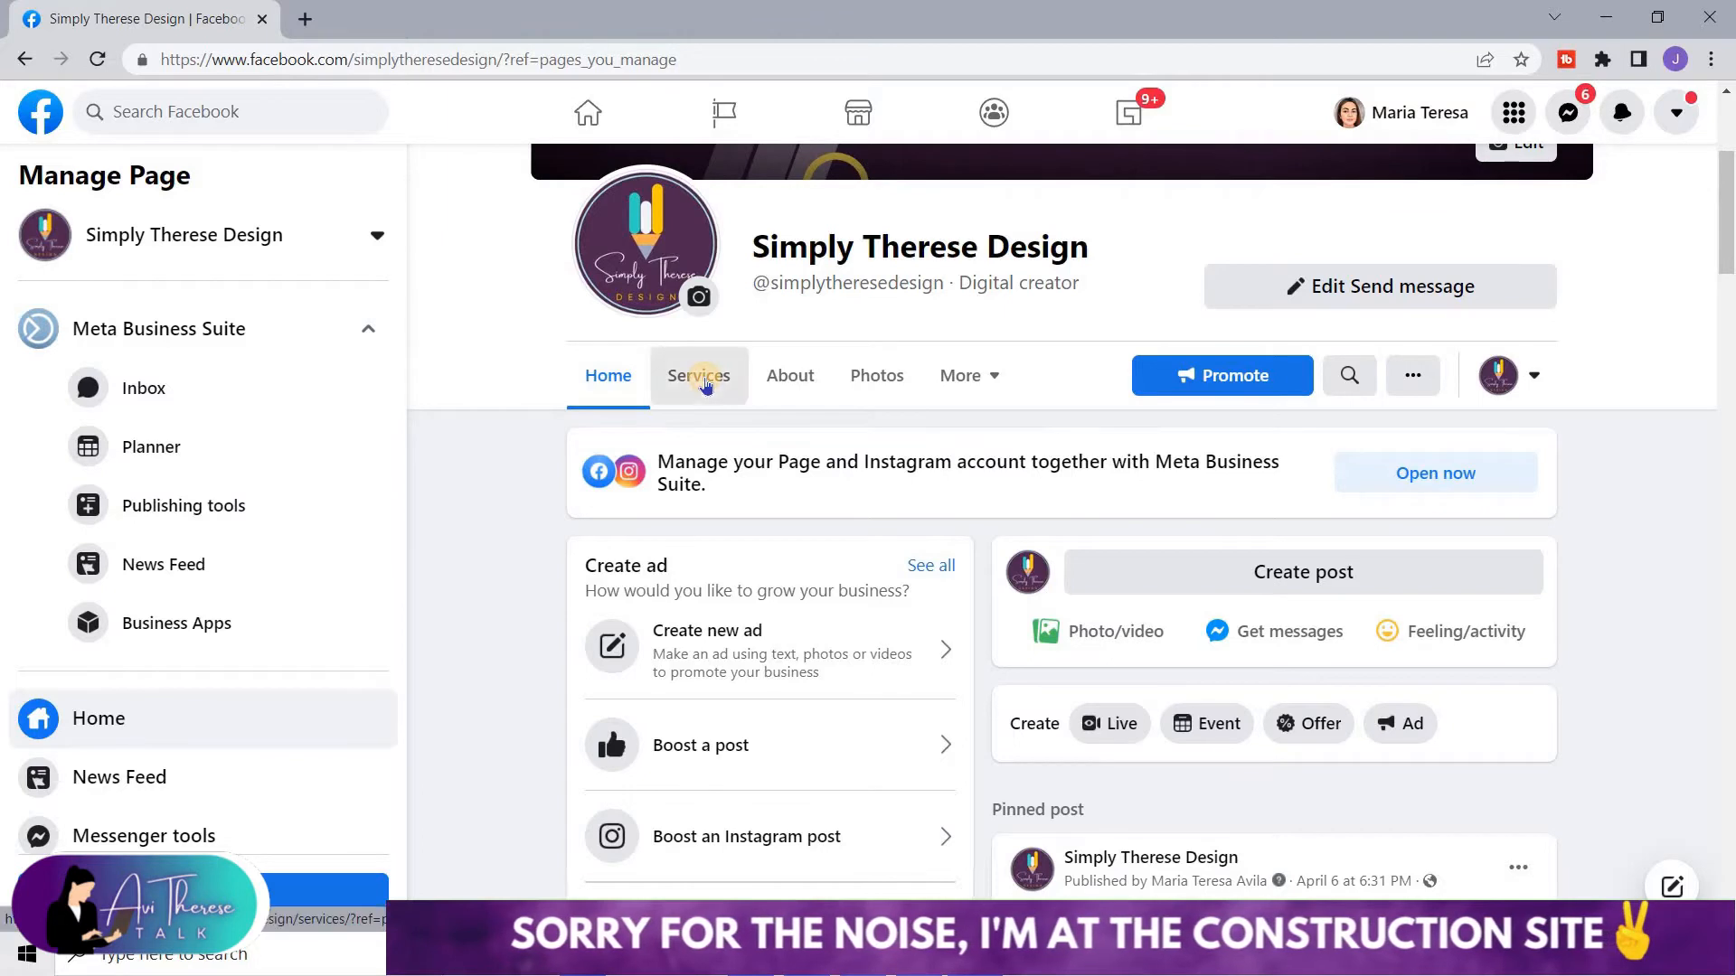
pyautogui.click(698, 378)
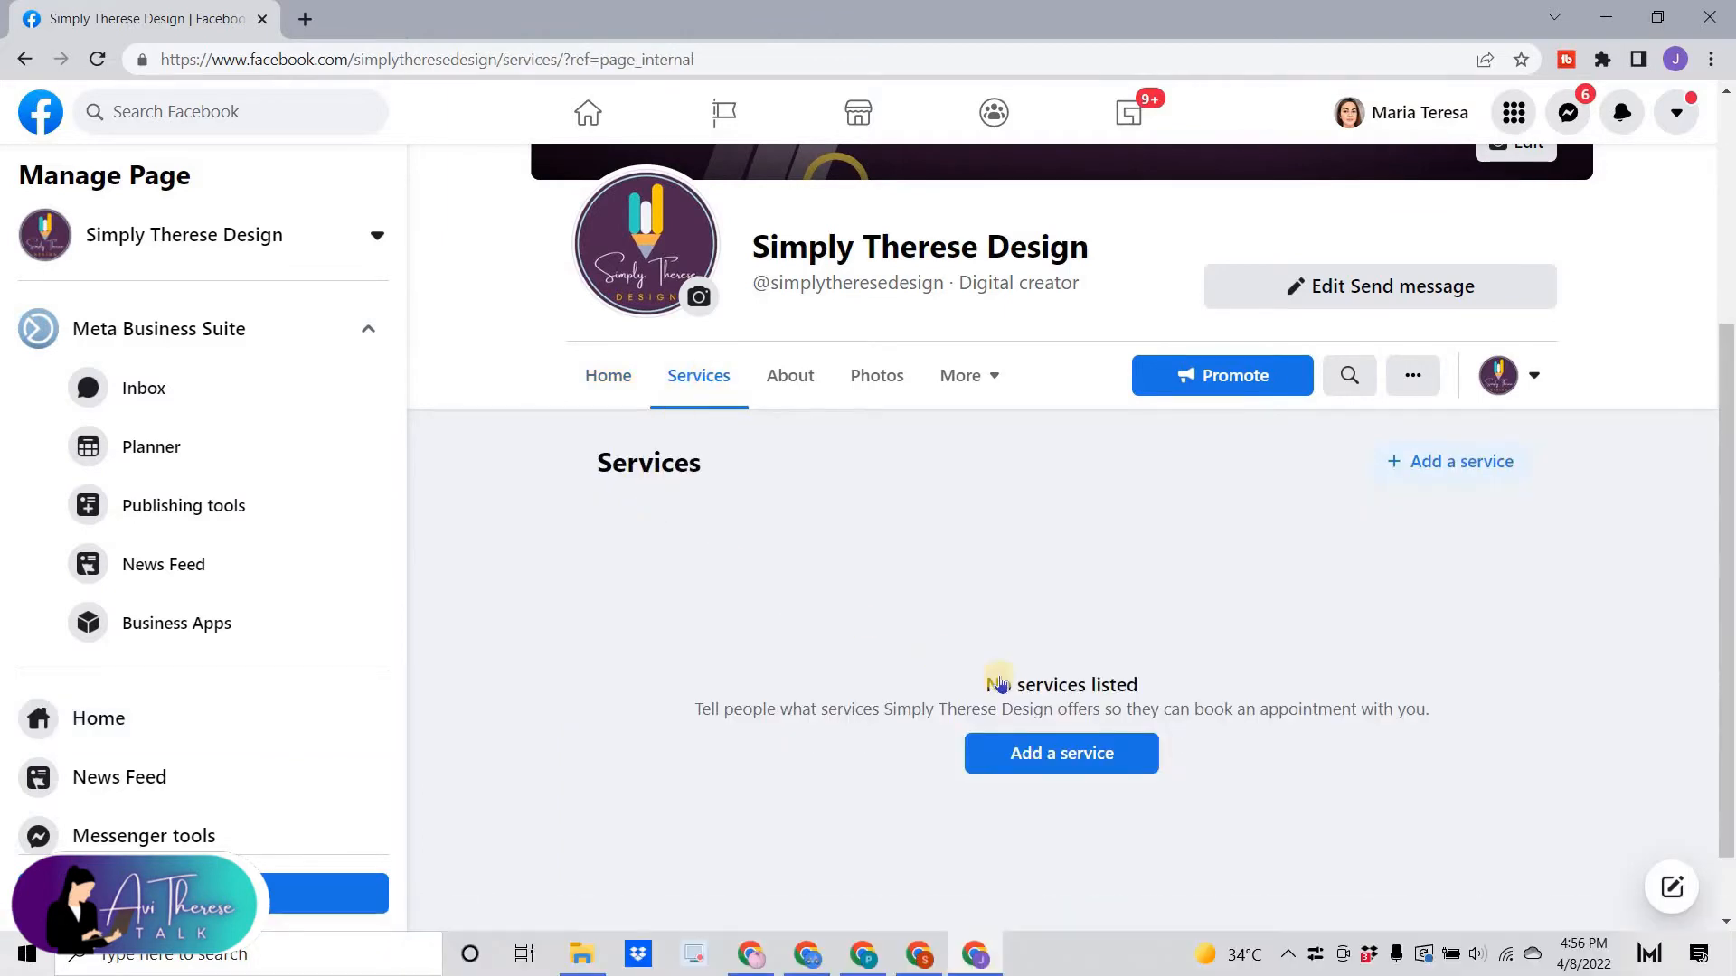
# Start adding a service and name it "Invitation Layout design".
pyautogui.scroll(-1, 995, 680)
pyautogui.click(1033, 666)
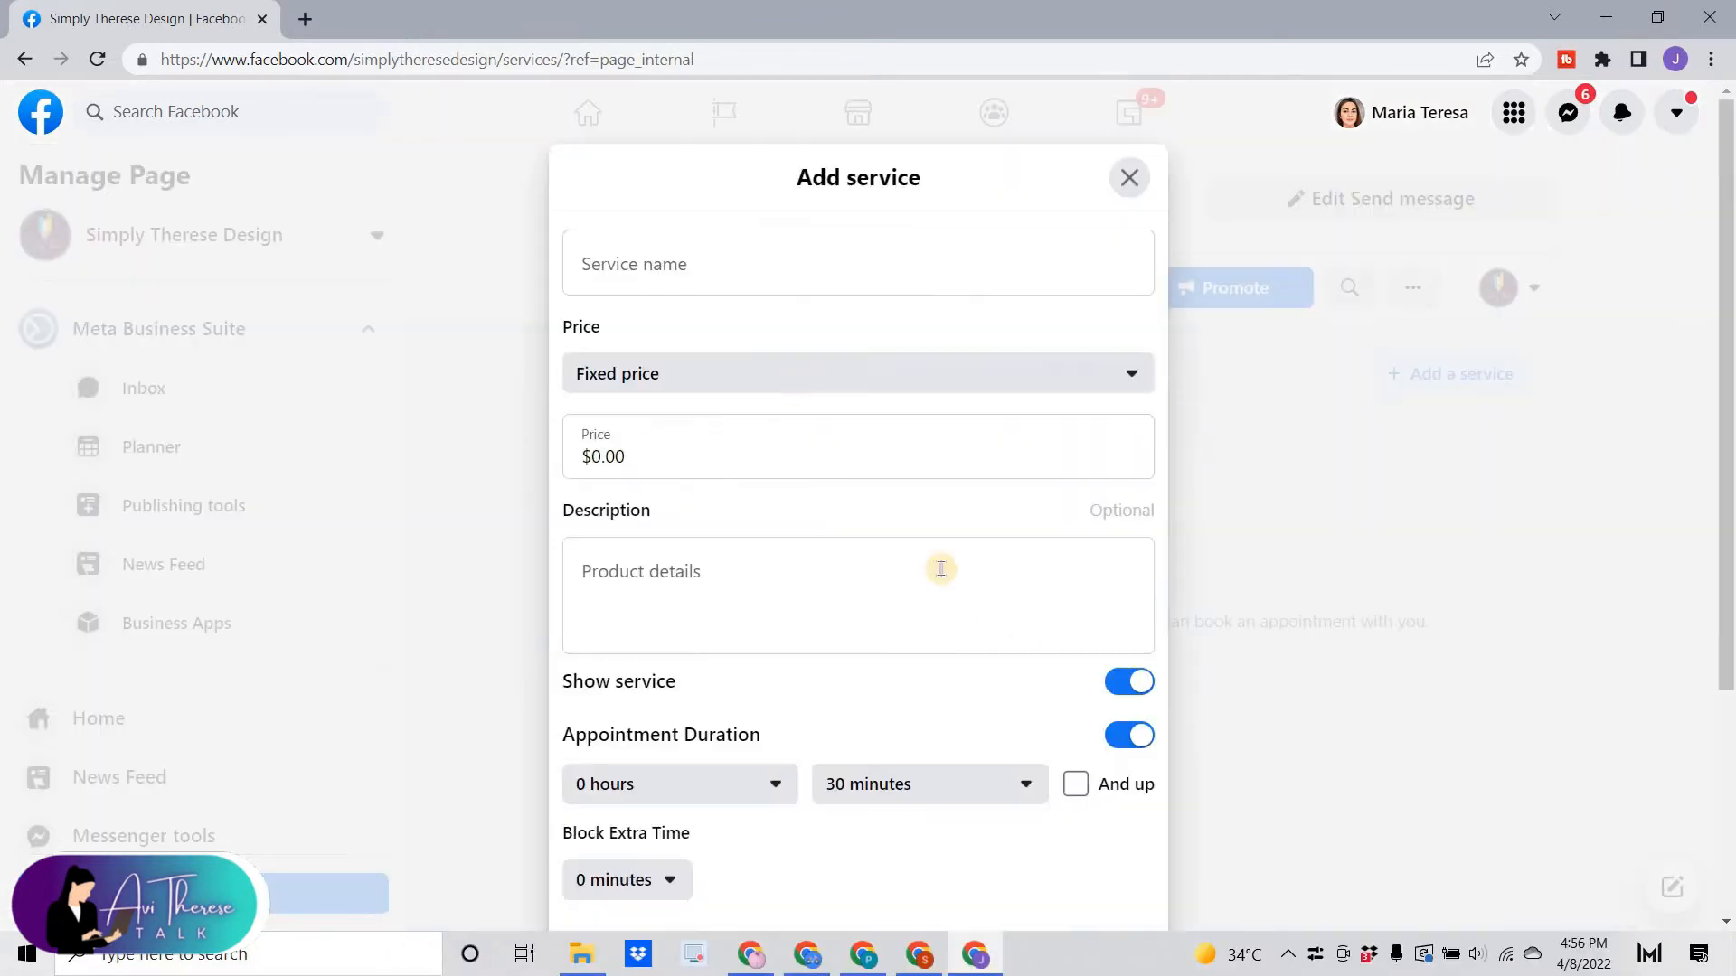
pyautogui.click(643, 265)
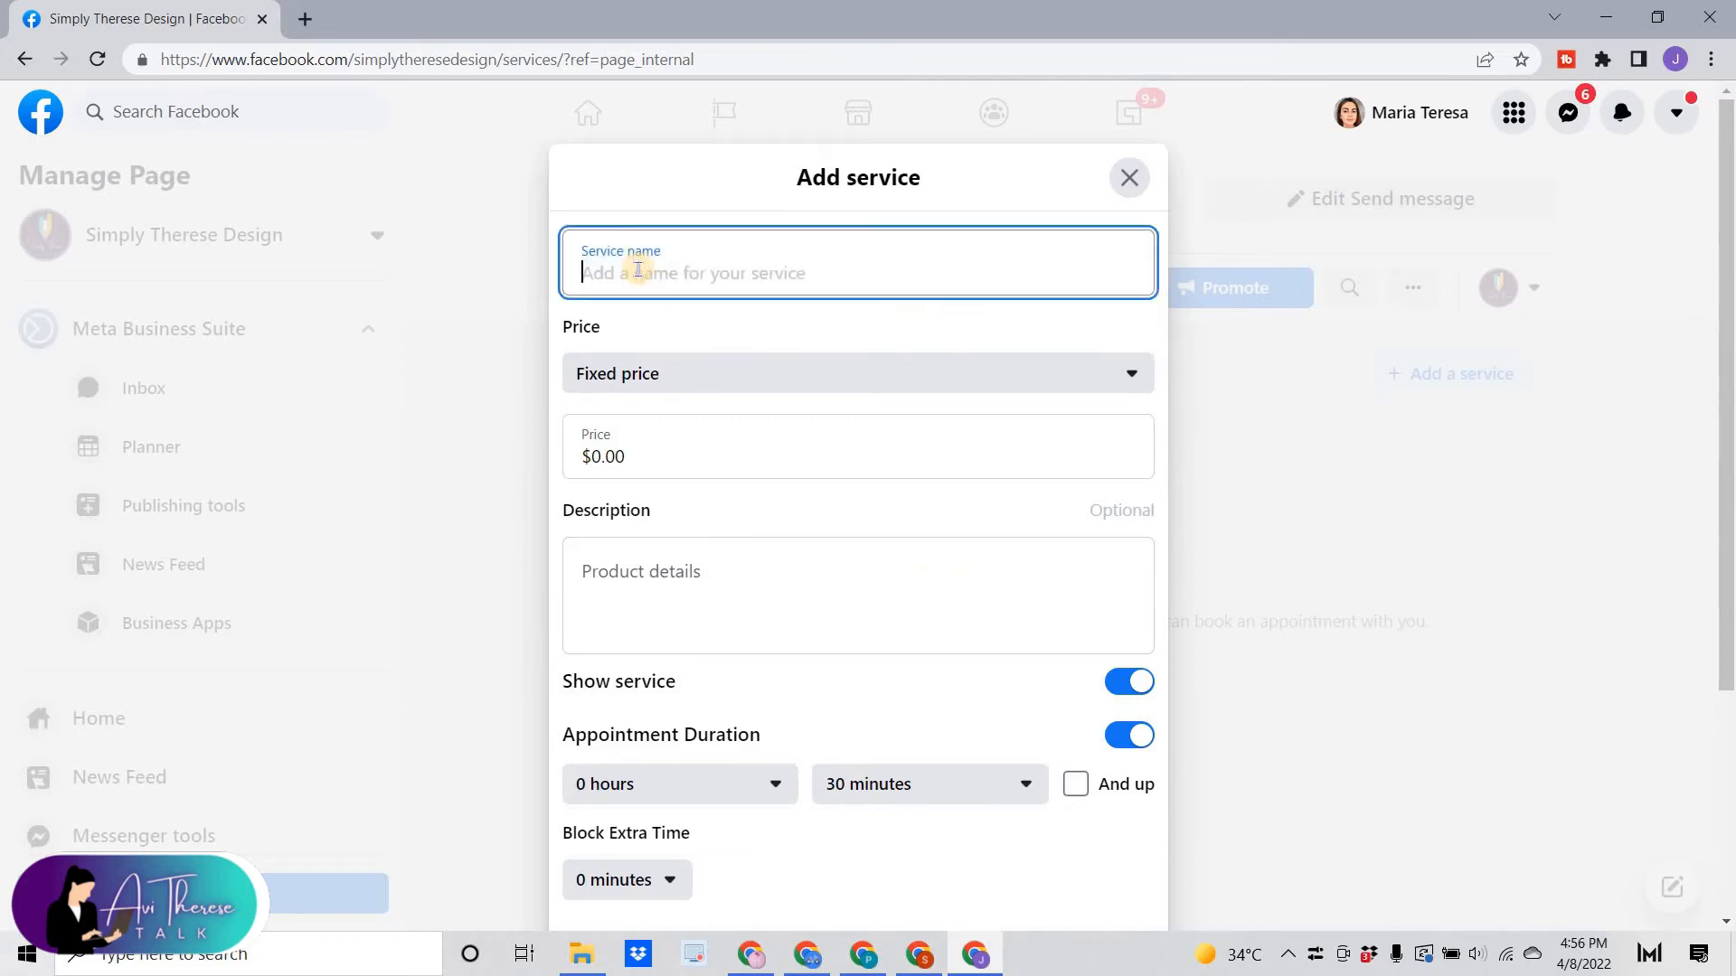
pyautogui.write('Invitation Layout design')
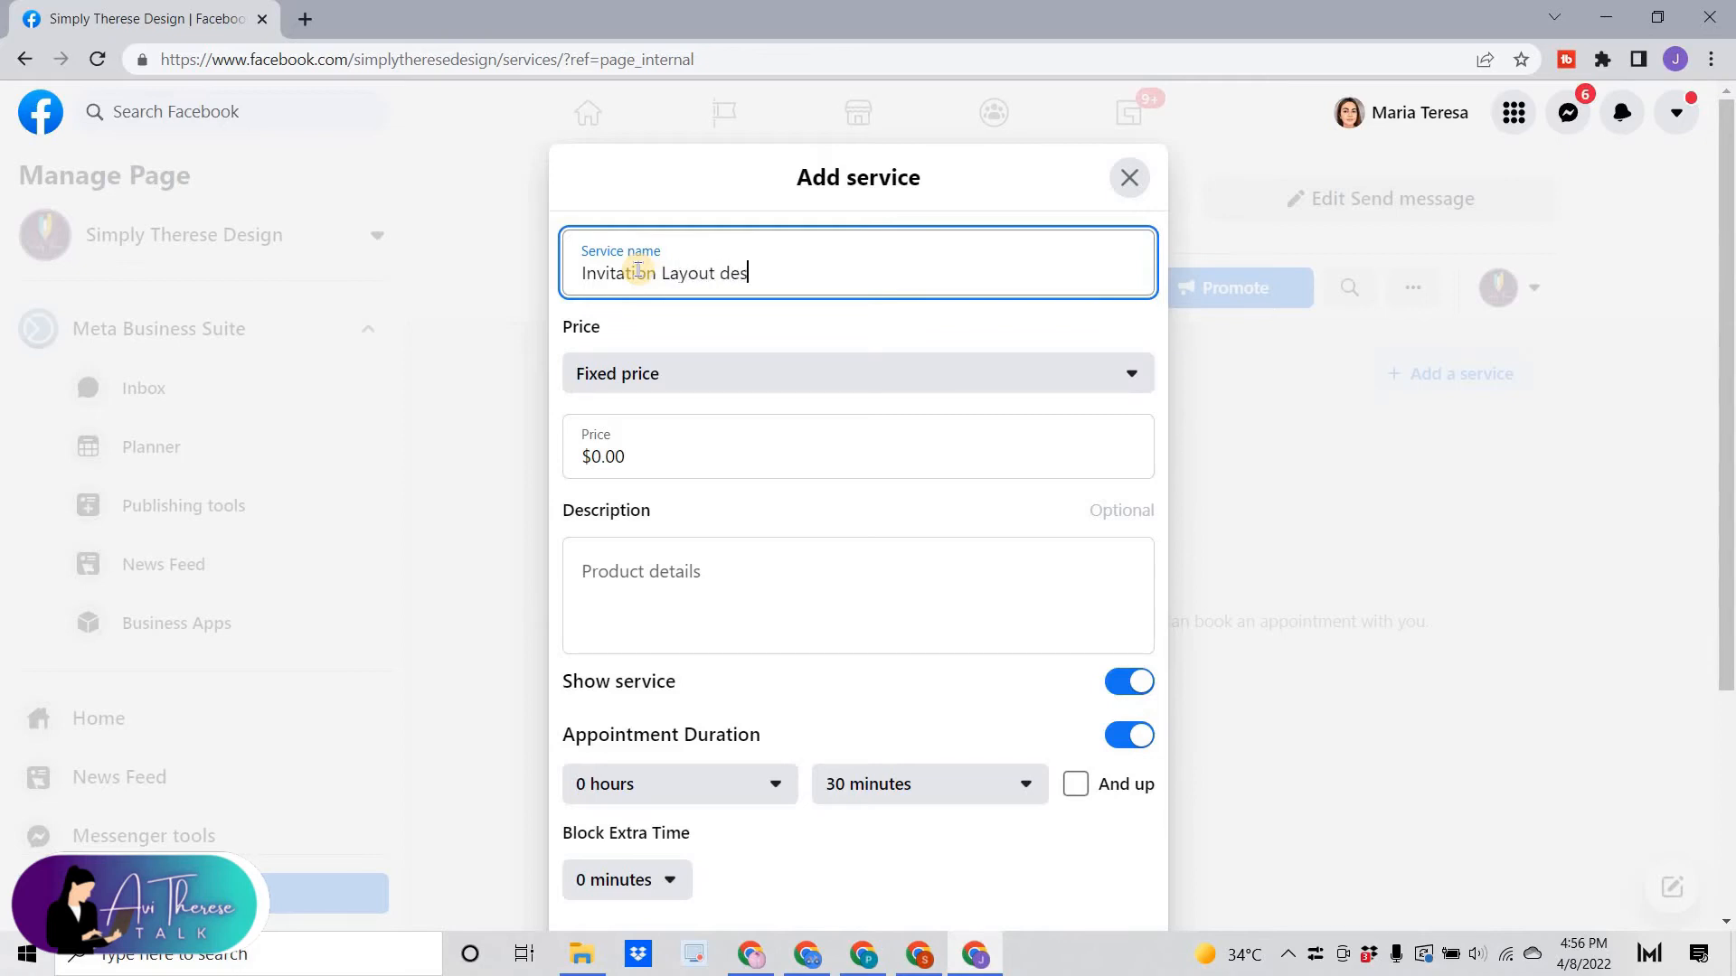
# Keep the service's pricing type as Fixed price and set the price to $2.00.
pyautogui.click(810, 387)
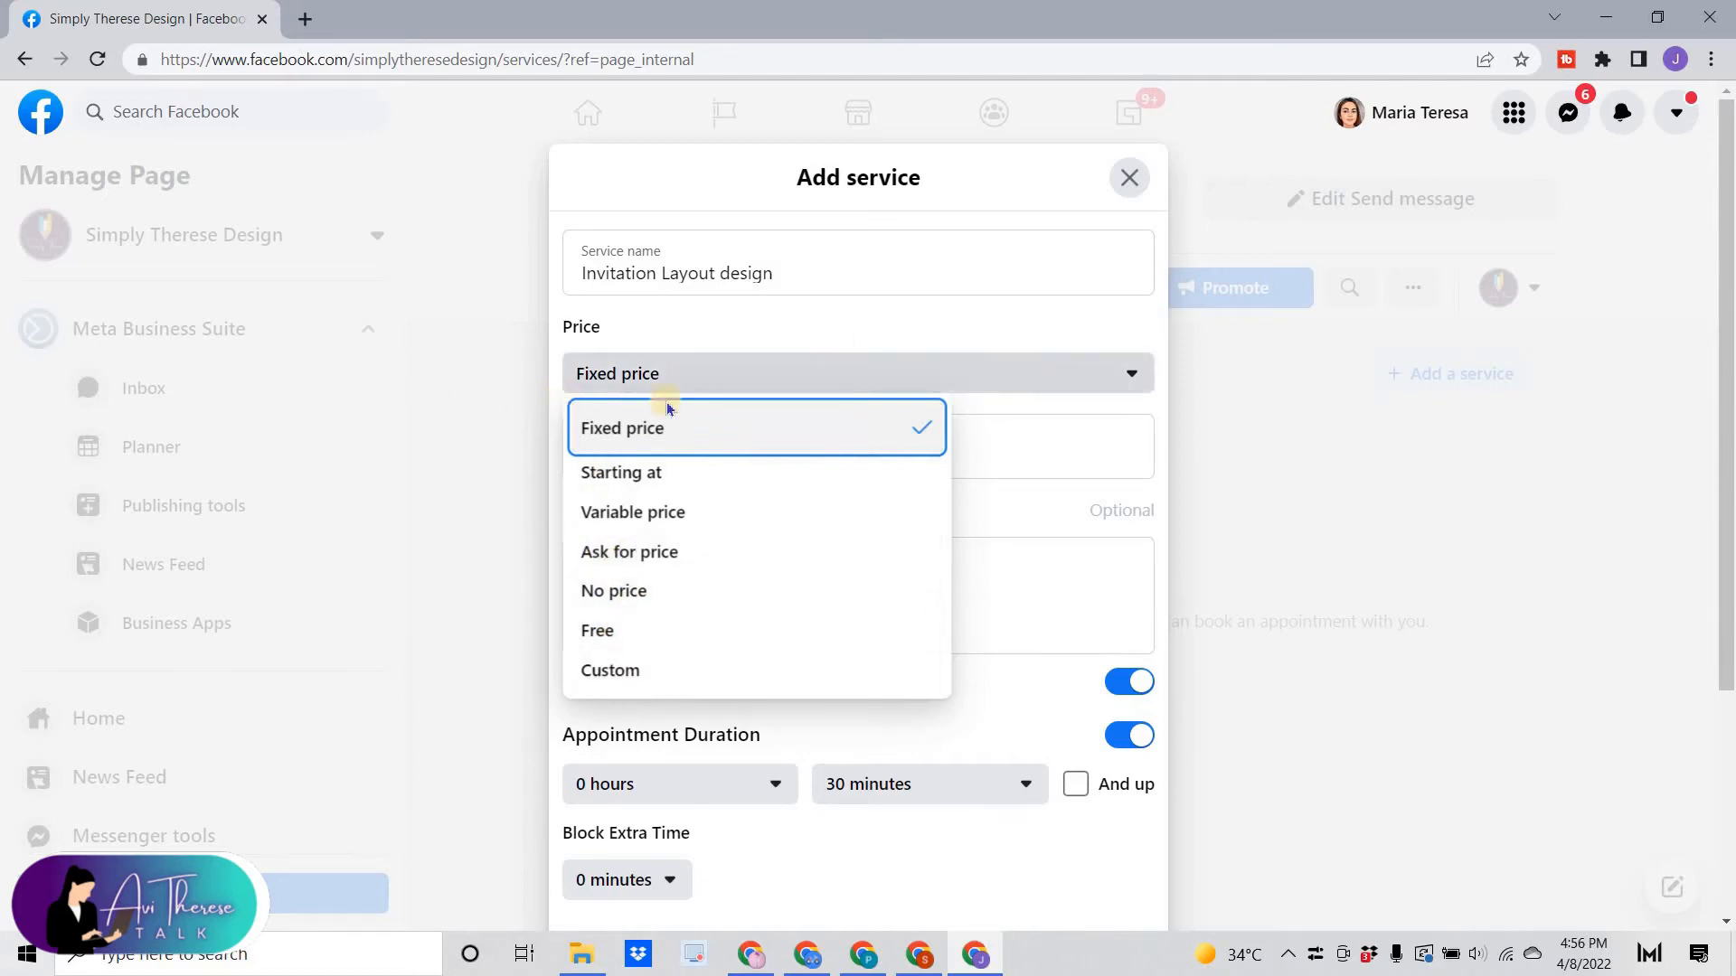
pyautogui.click(1019, 378)
pyautogui.click(583, 459)
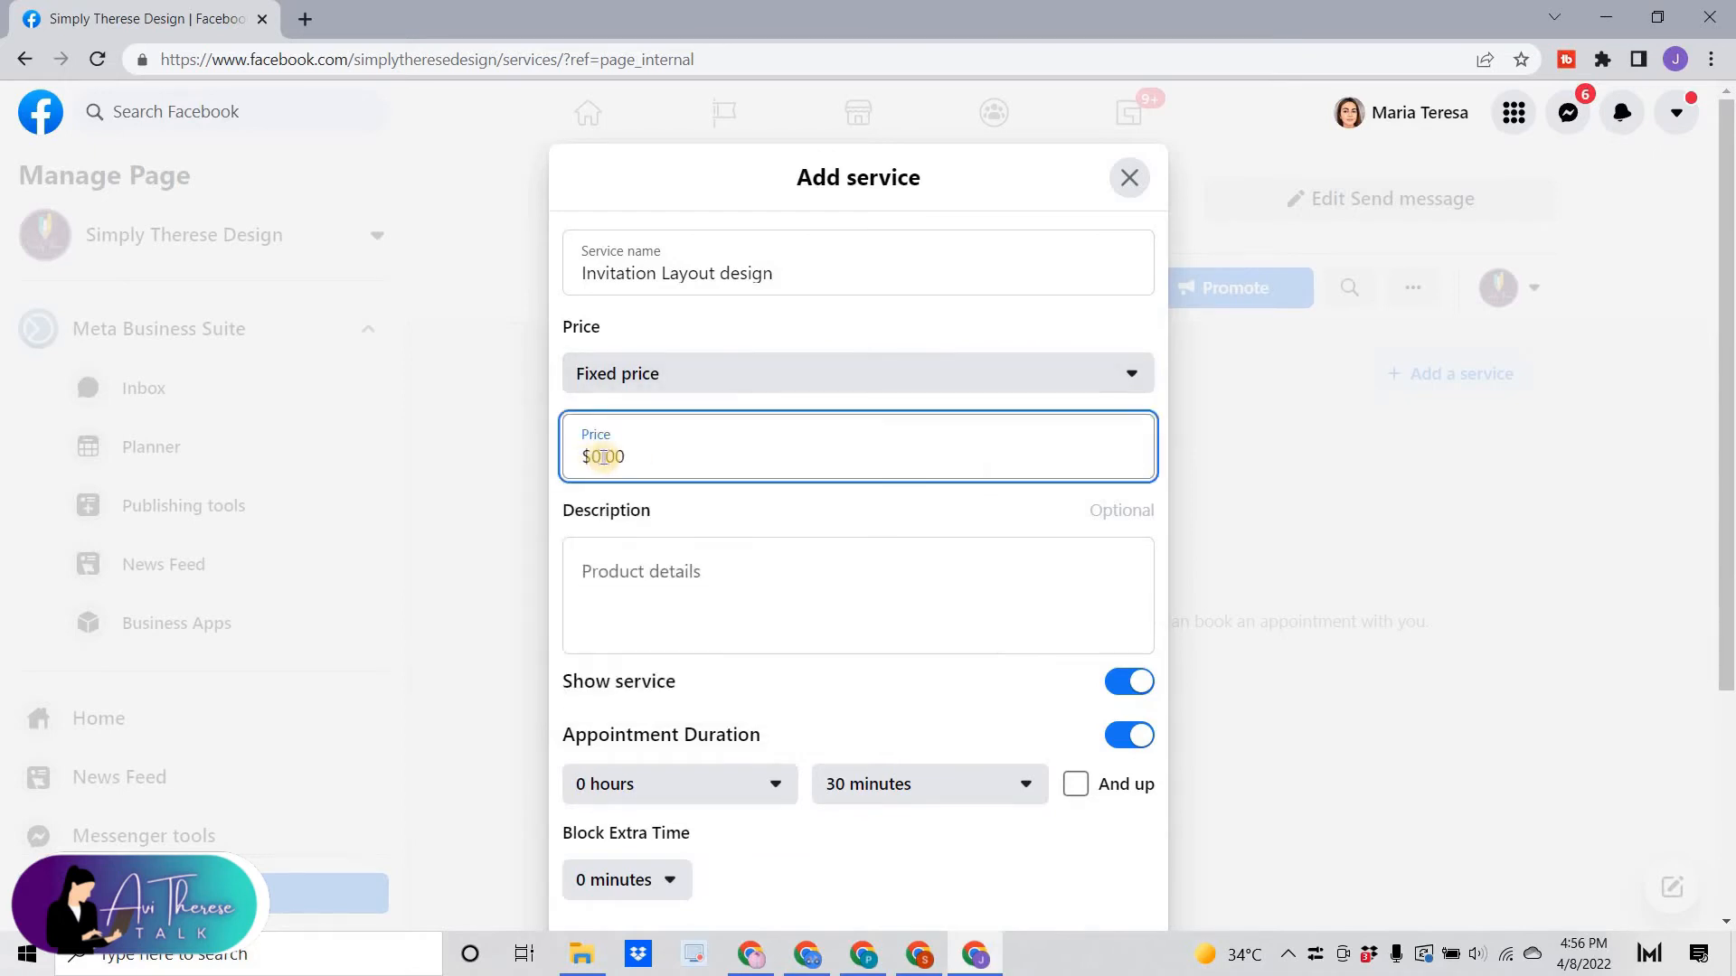
pyautogui.click(601, 459)
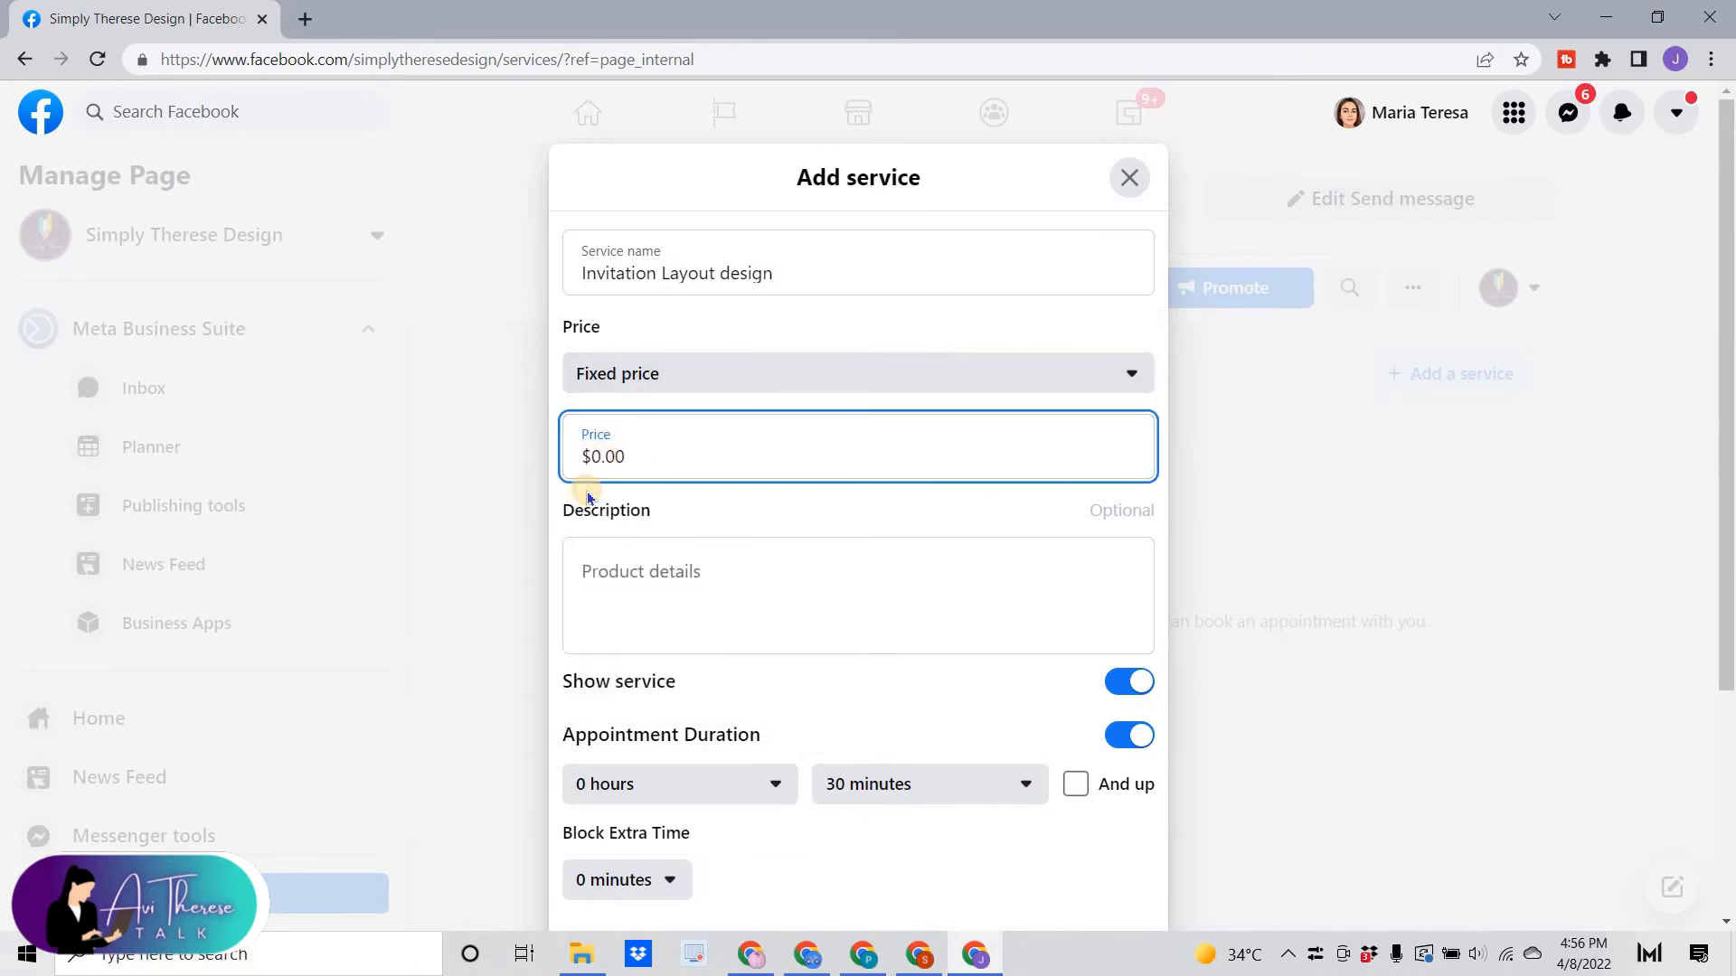
pyautogui.write('2')
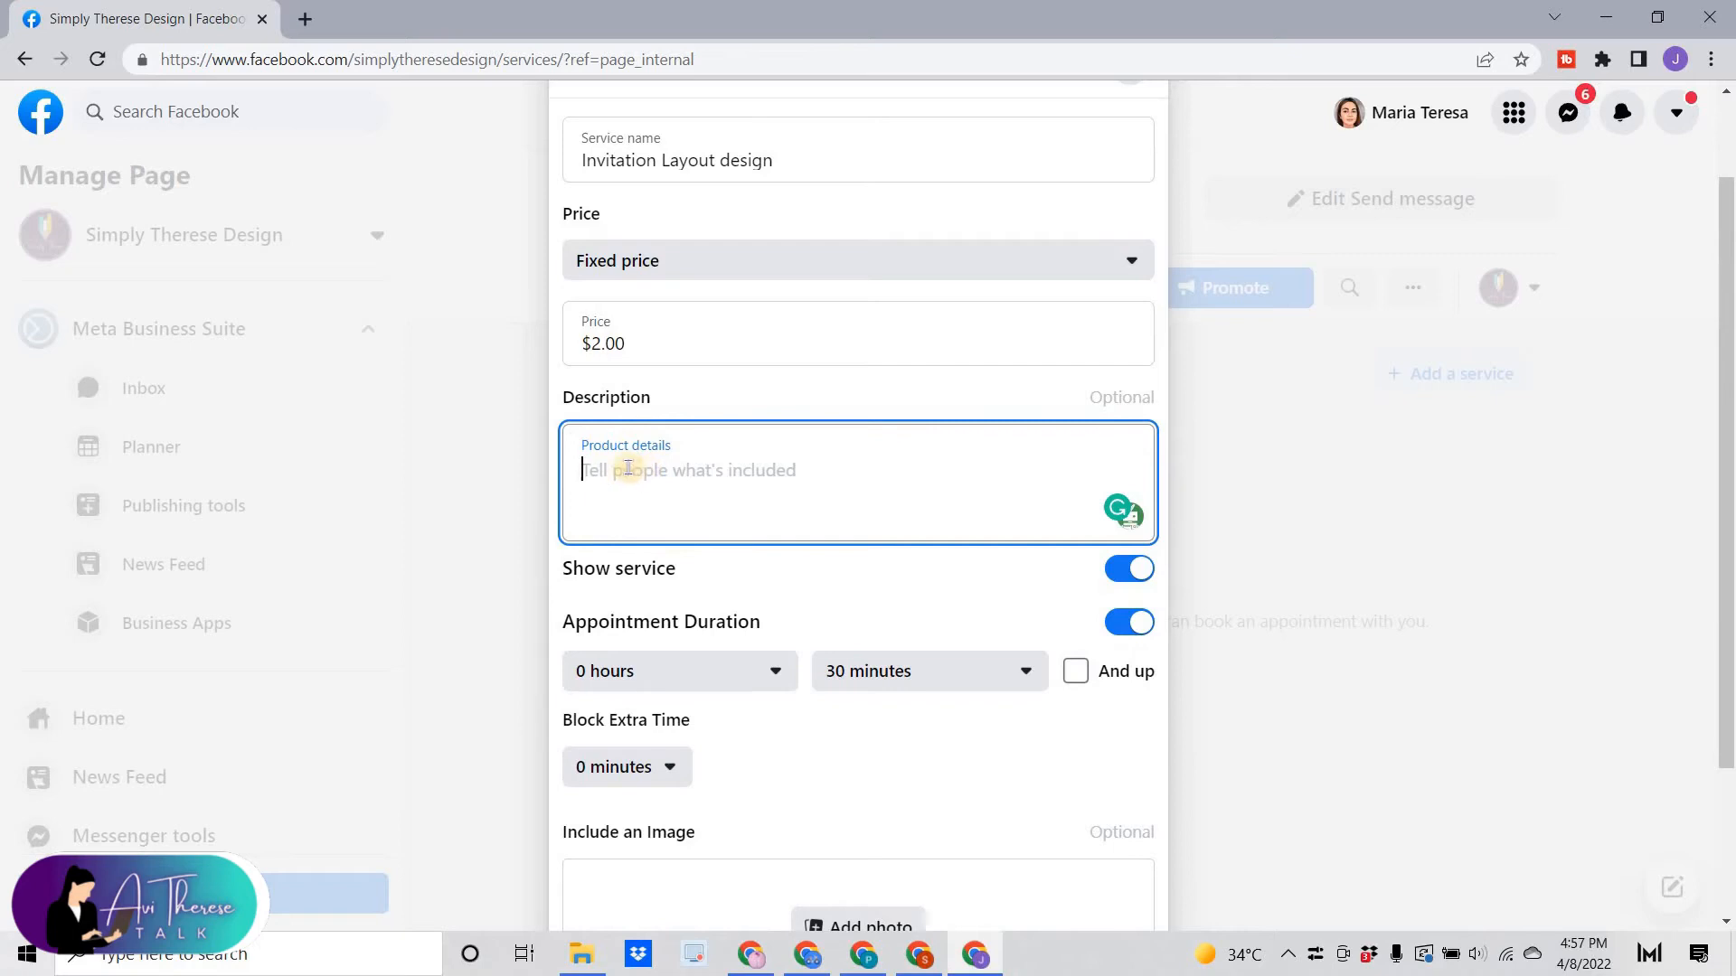
# Describe the service as "Layout only. I will send you the finished product in PNG, JPG, or PDF format to your email or messenger.".
pyautogui.write('La')
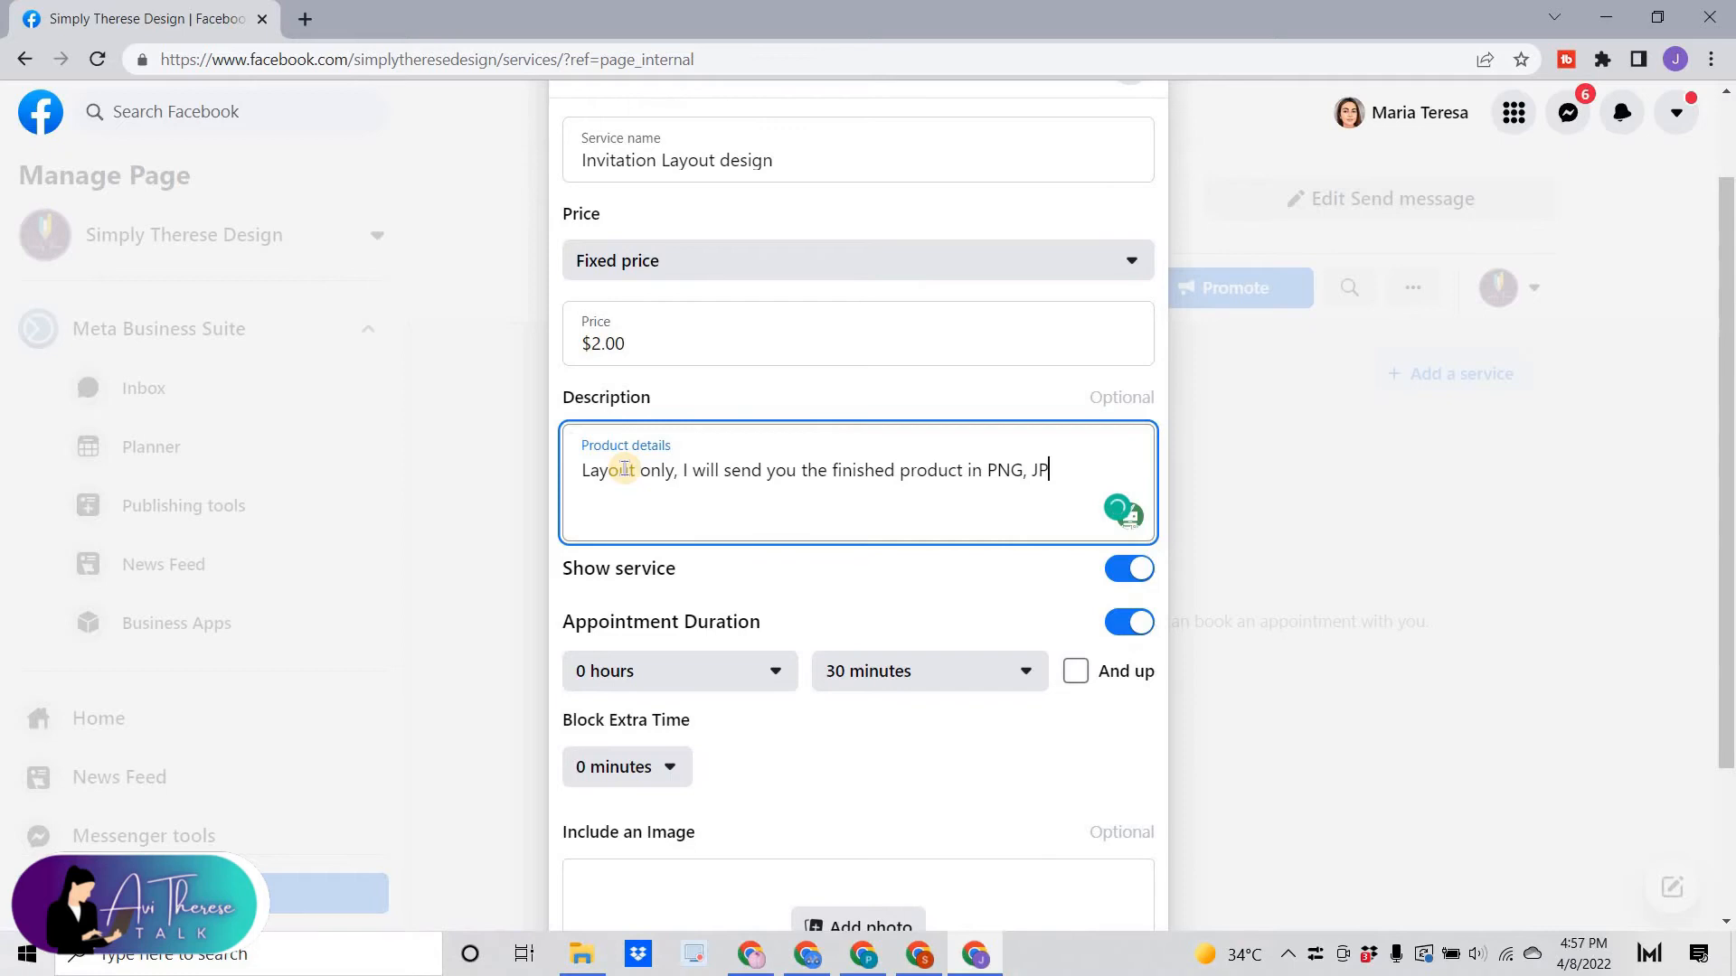
pyautogui.write(', De')
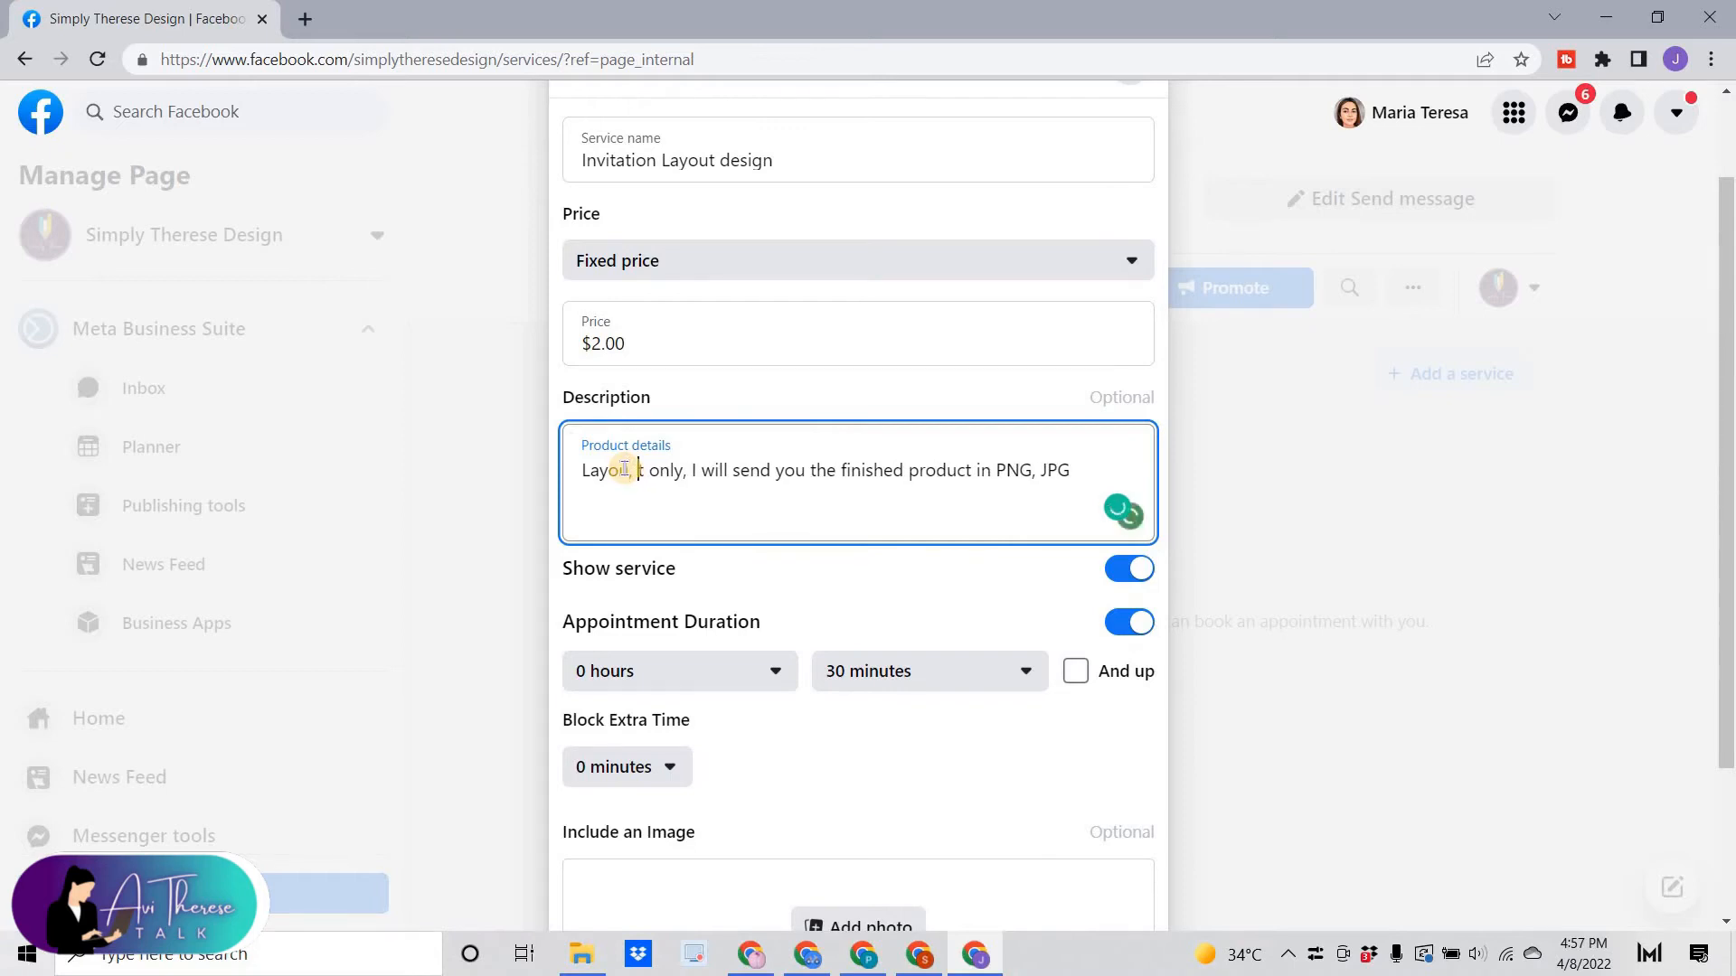
pyautogui.press('BackSpace')
pyautogui.press('BackSpace')
pyautogui.press('BackSpace')
pyautogui.press('BackSpace')
pyautogui.click(1074, 483)
pyautogui.write(', or PDF form')
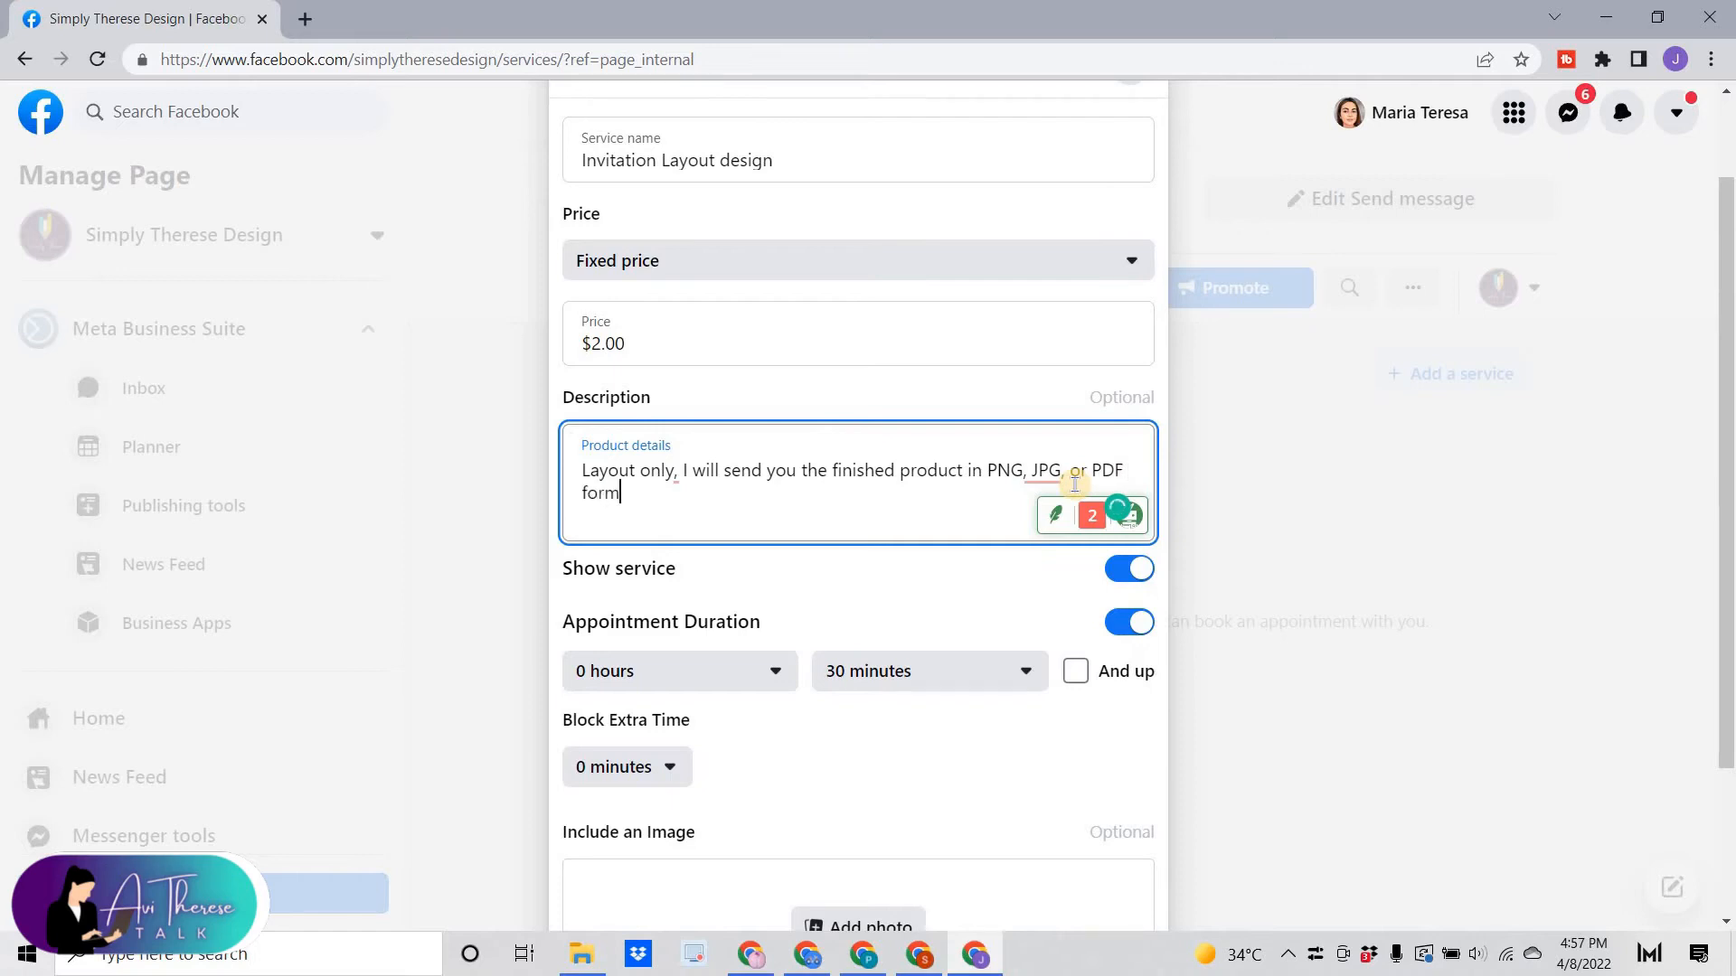
pyautogui.write('at to')
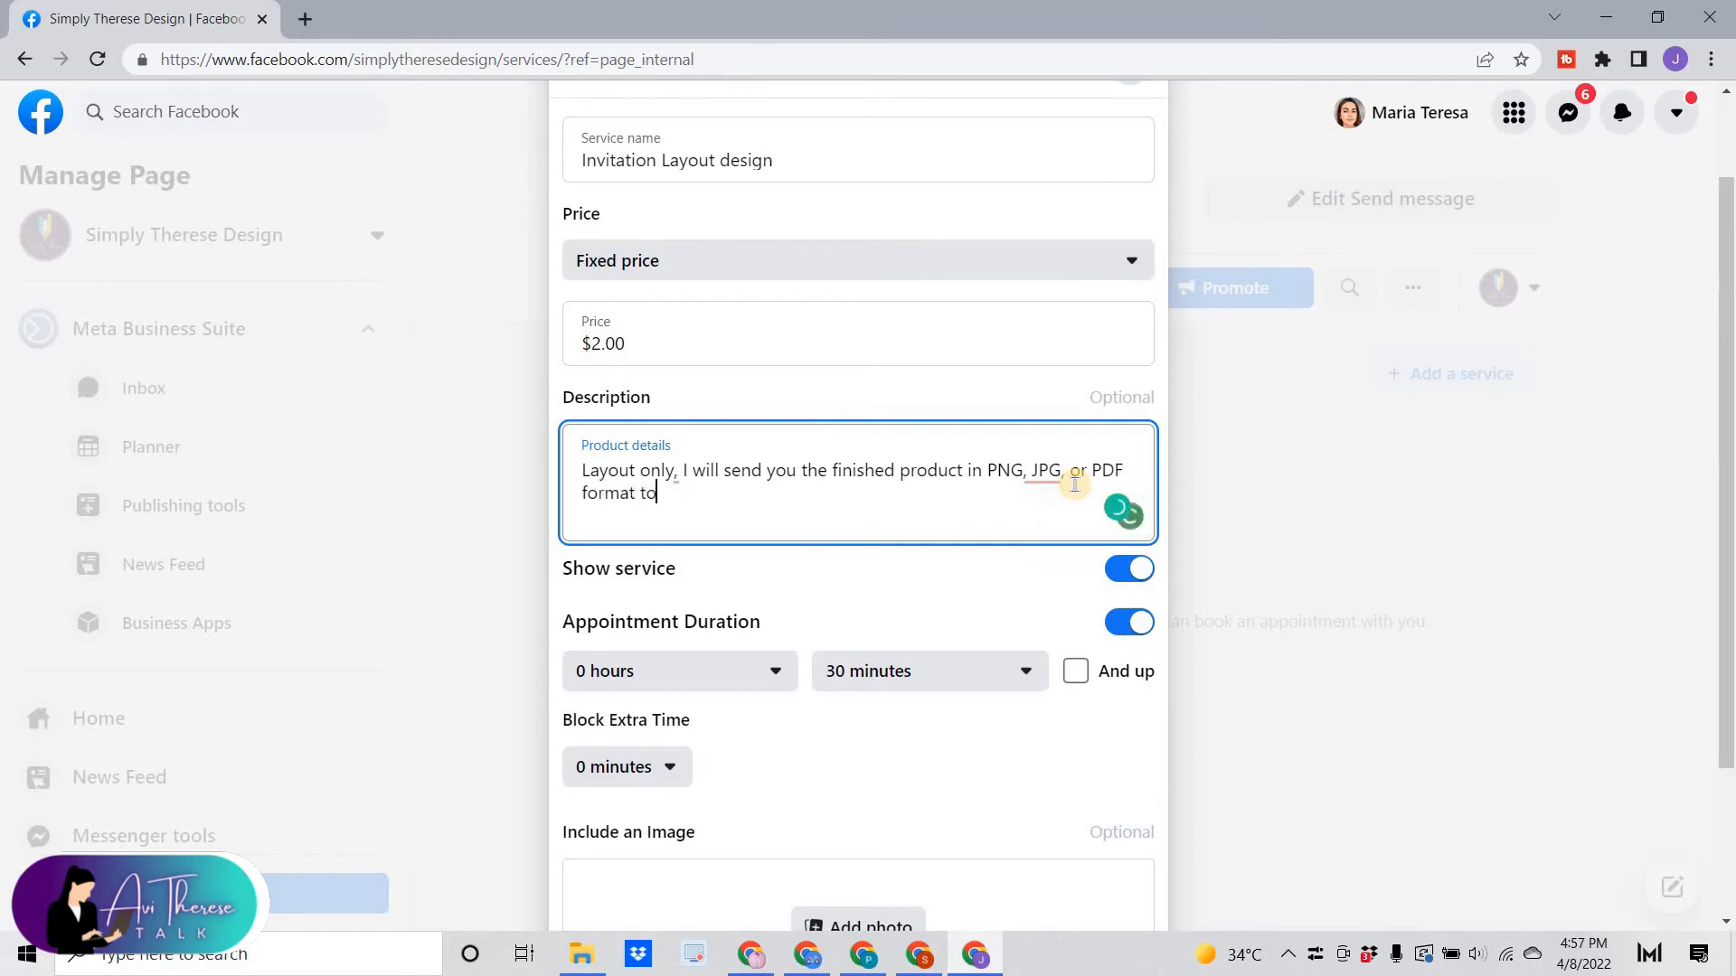
pyautogui.press('BackSpace')
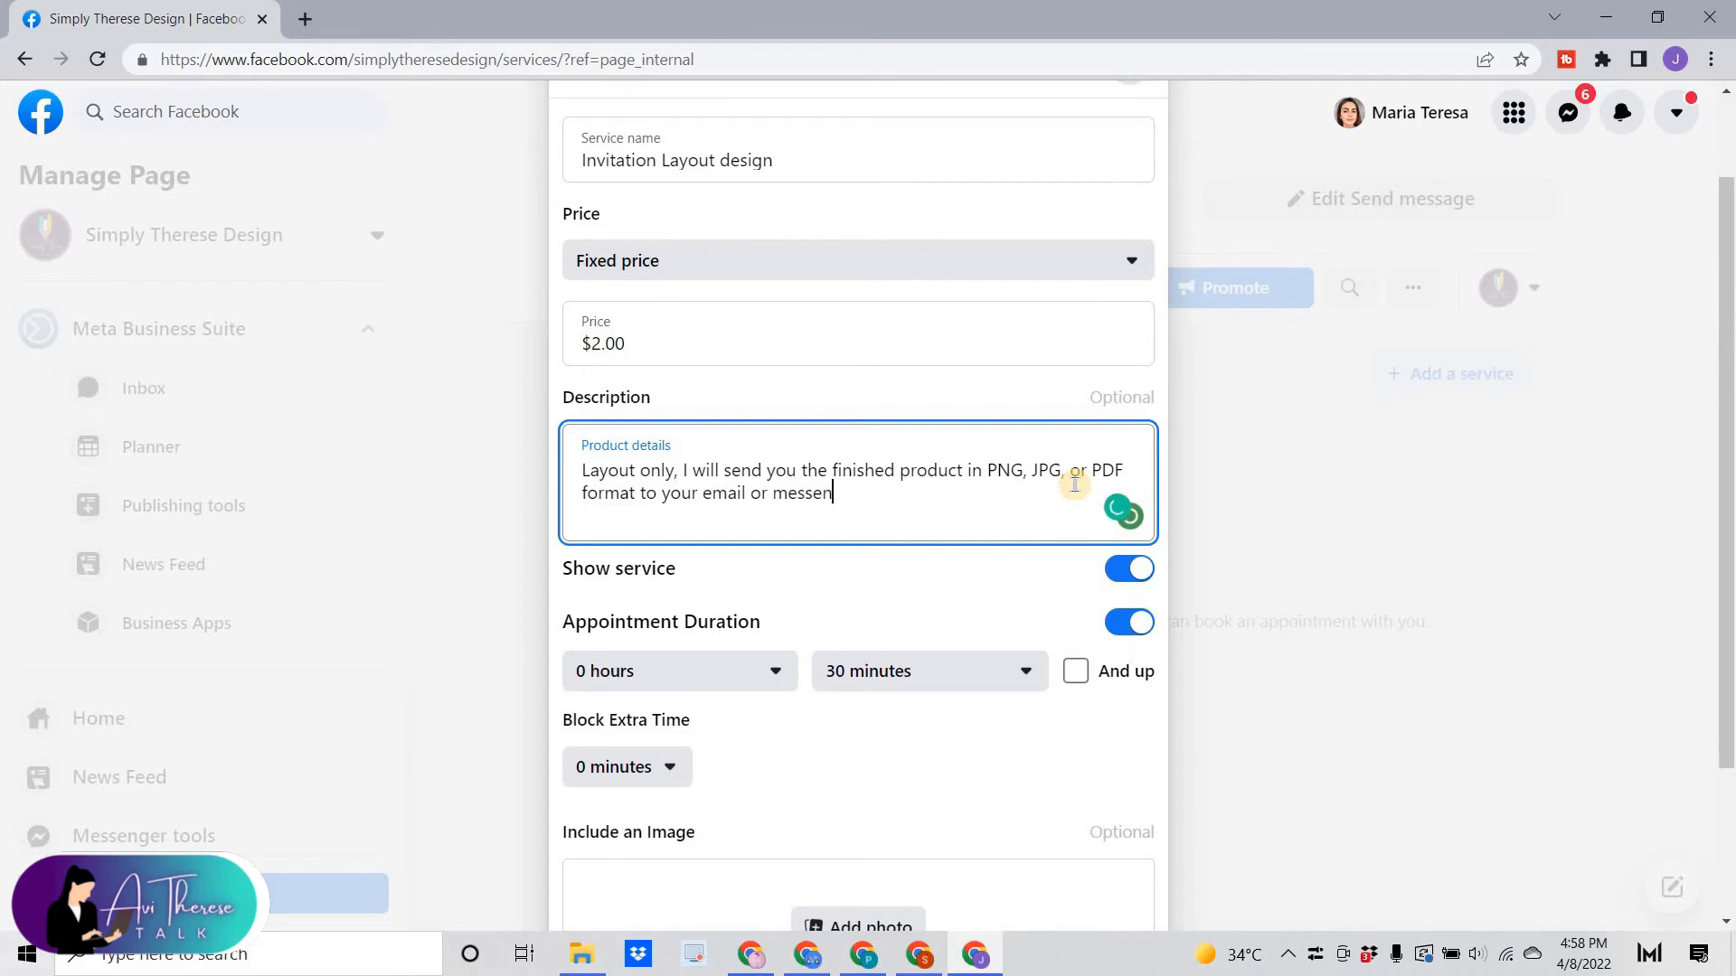
pyautogui.write('ger.')
# Attach the minimalist invitation layout picture as the service's image.
pyautogui.scroll(-2, 620, 380)
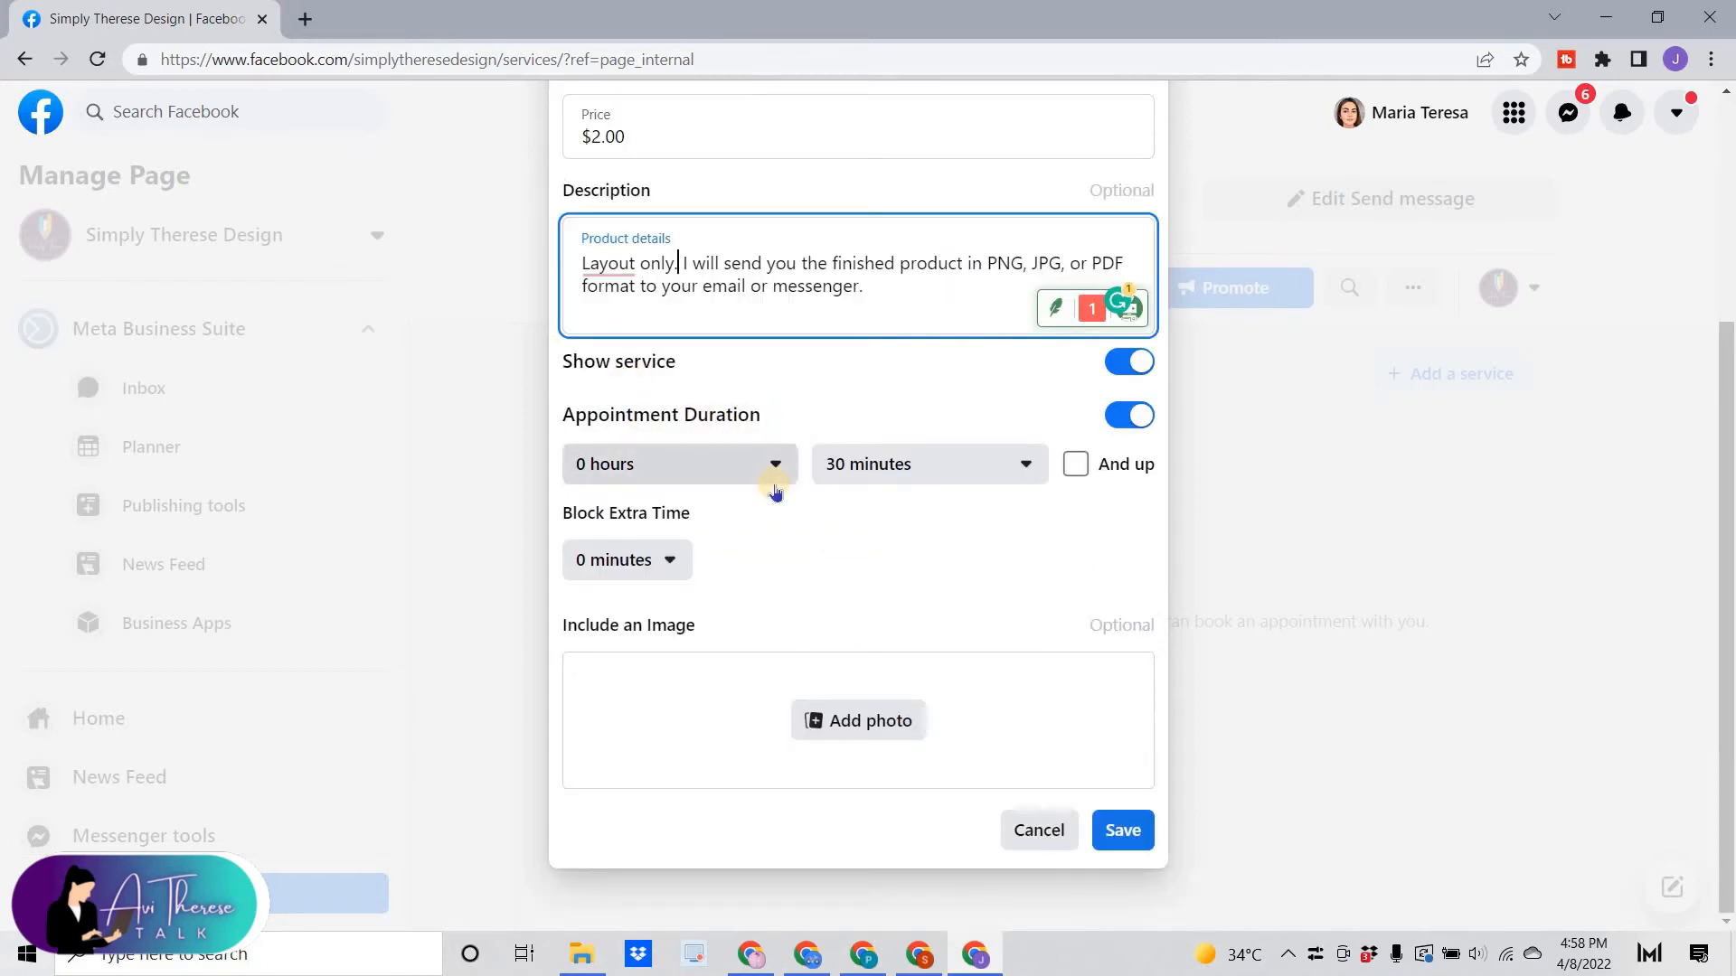
pyautogui.click(845, 726)
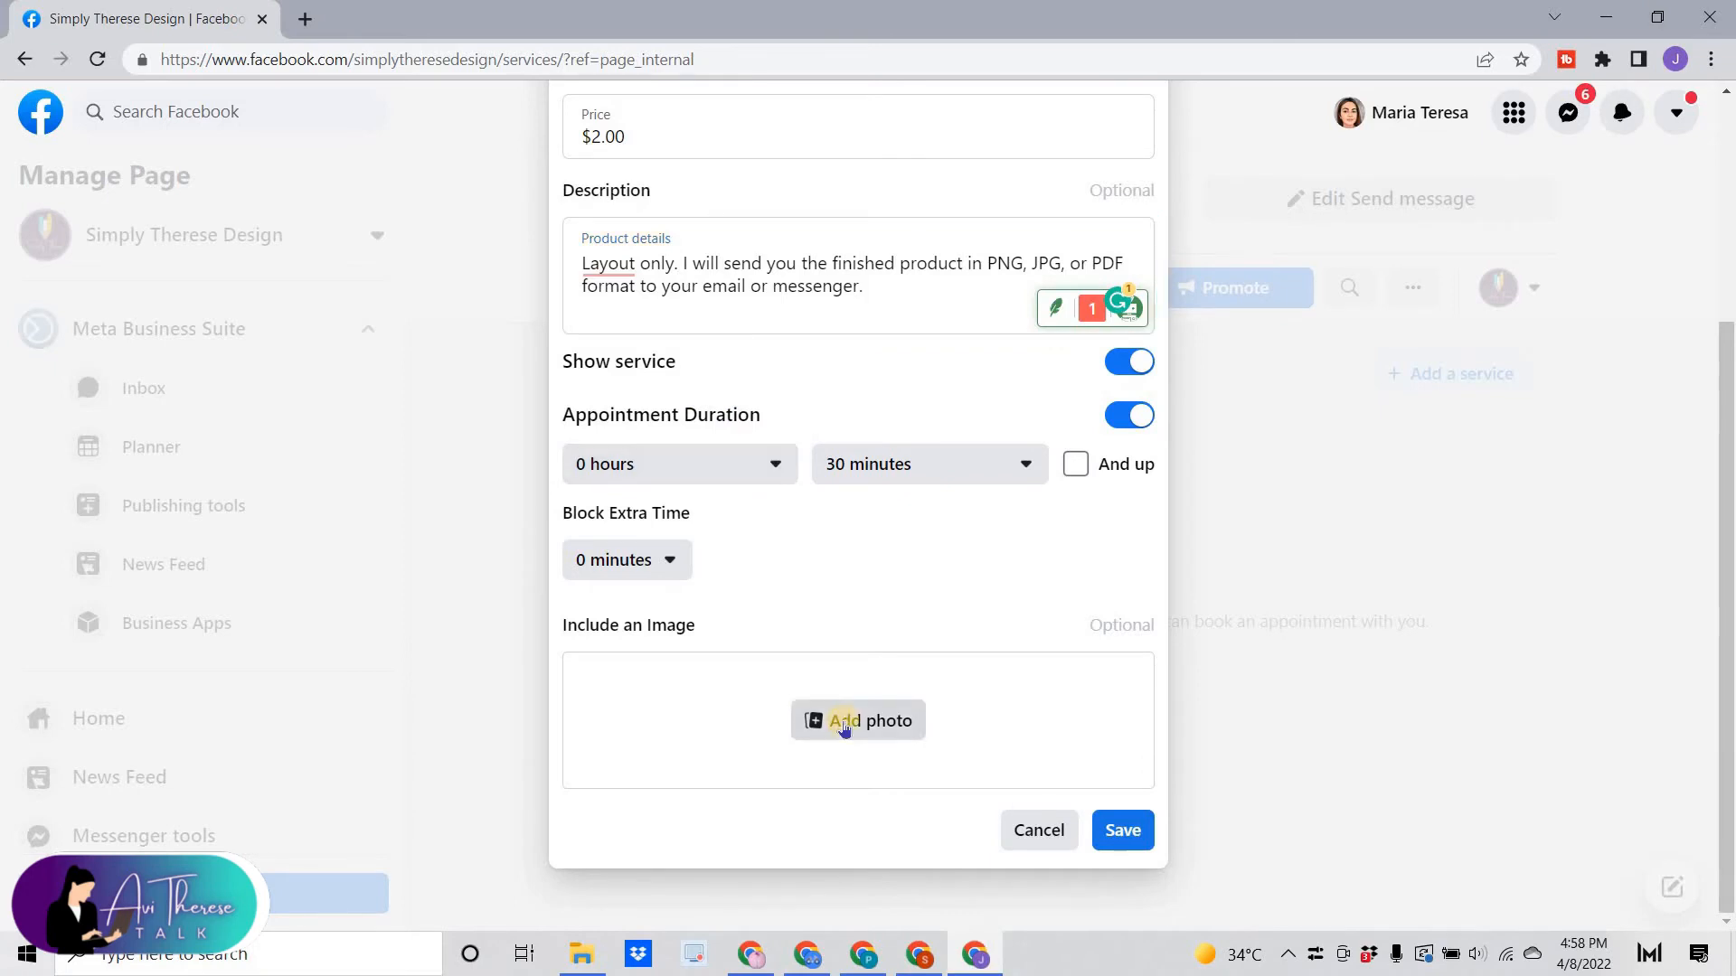
pyautogui.click(307, 308)
pyautogui.click(674, 506)
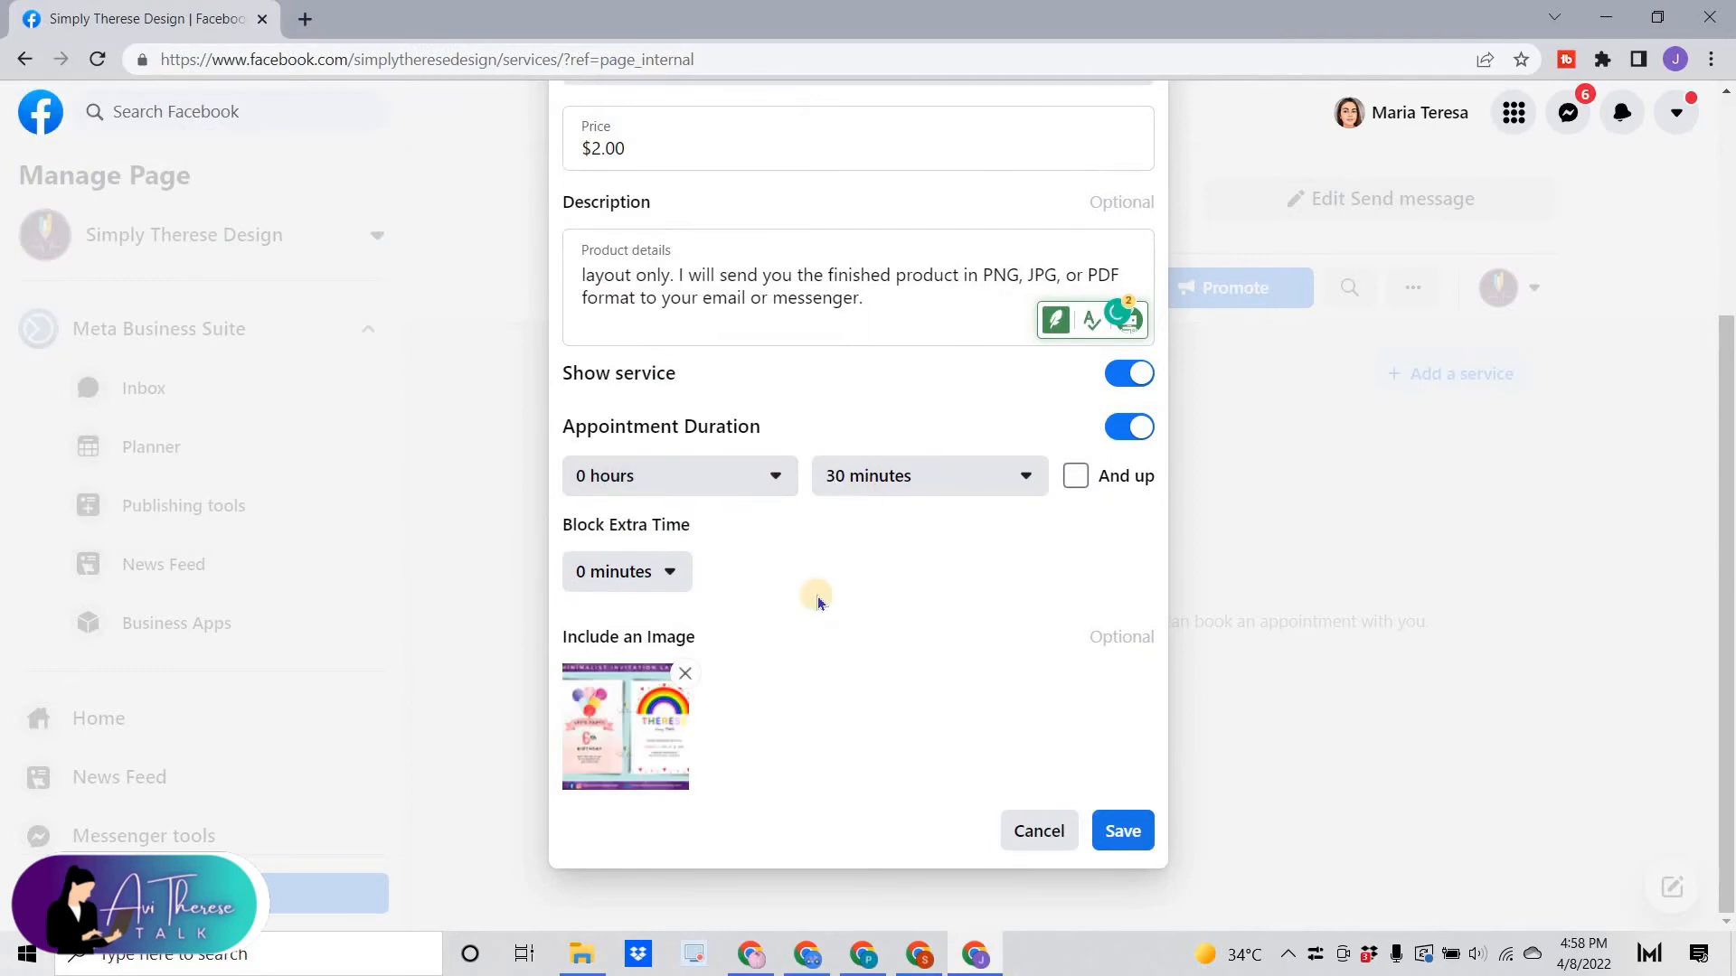
# Review the completed Invitation Layout design details and save the service to the page.
pyautogui.scroll(3, 892, 468)
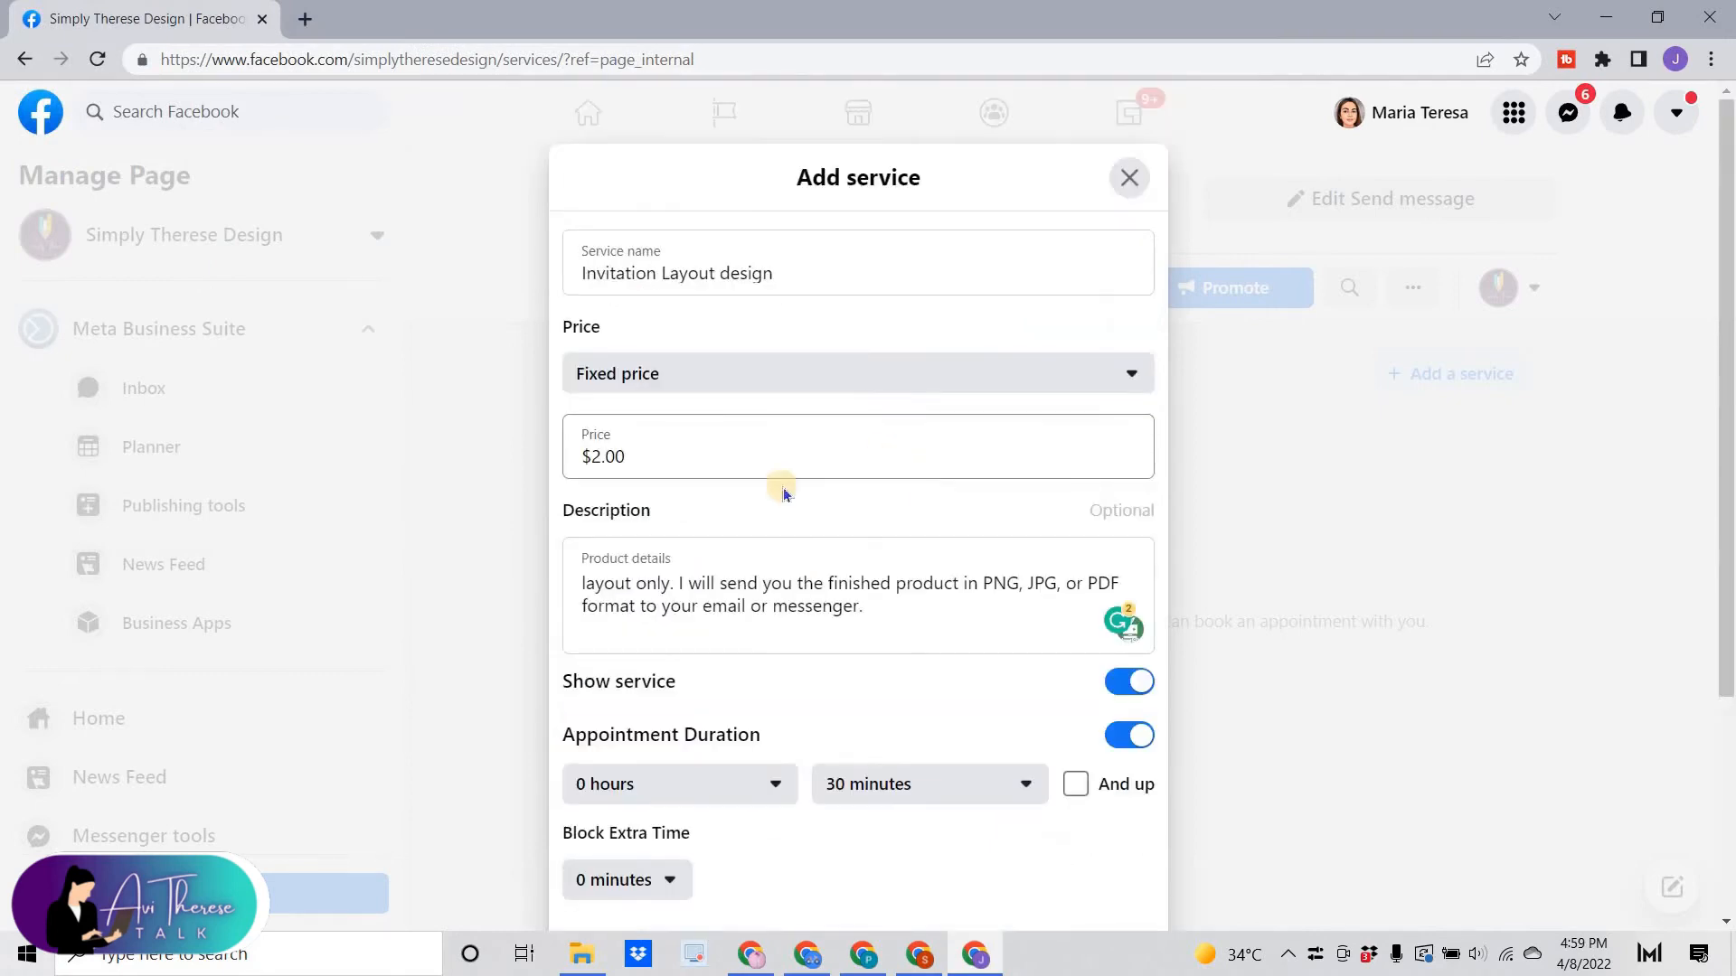
pyautogui.scroll(-3, 1108, 837)
pyautogui.click(1110, 837)
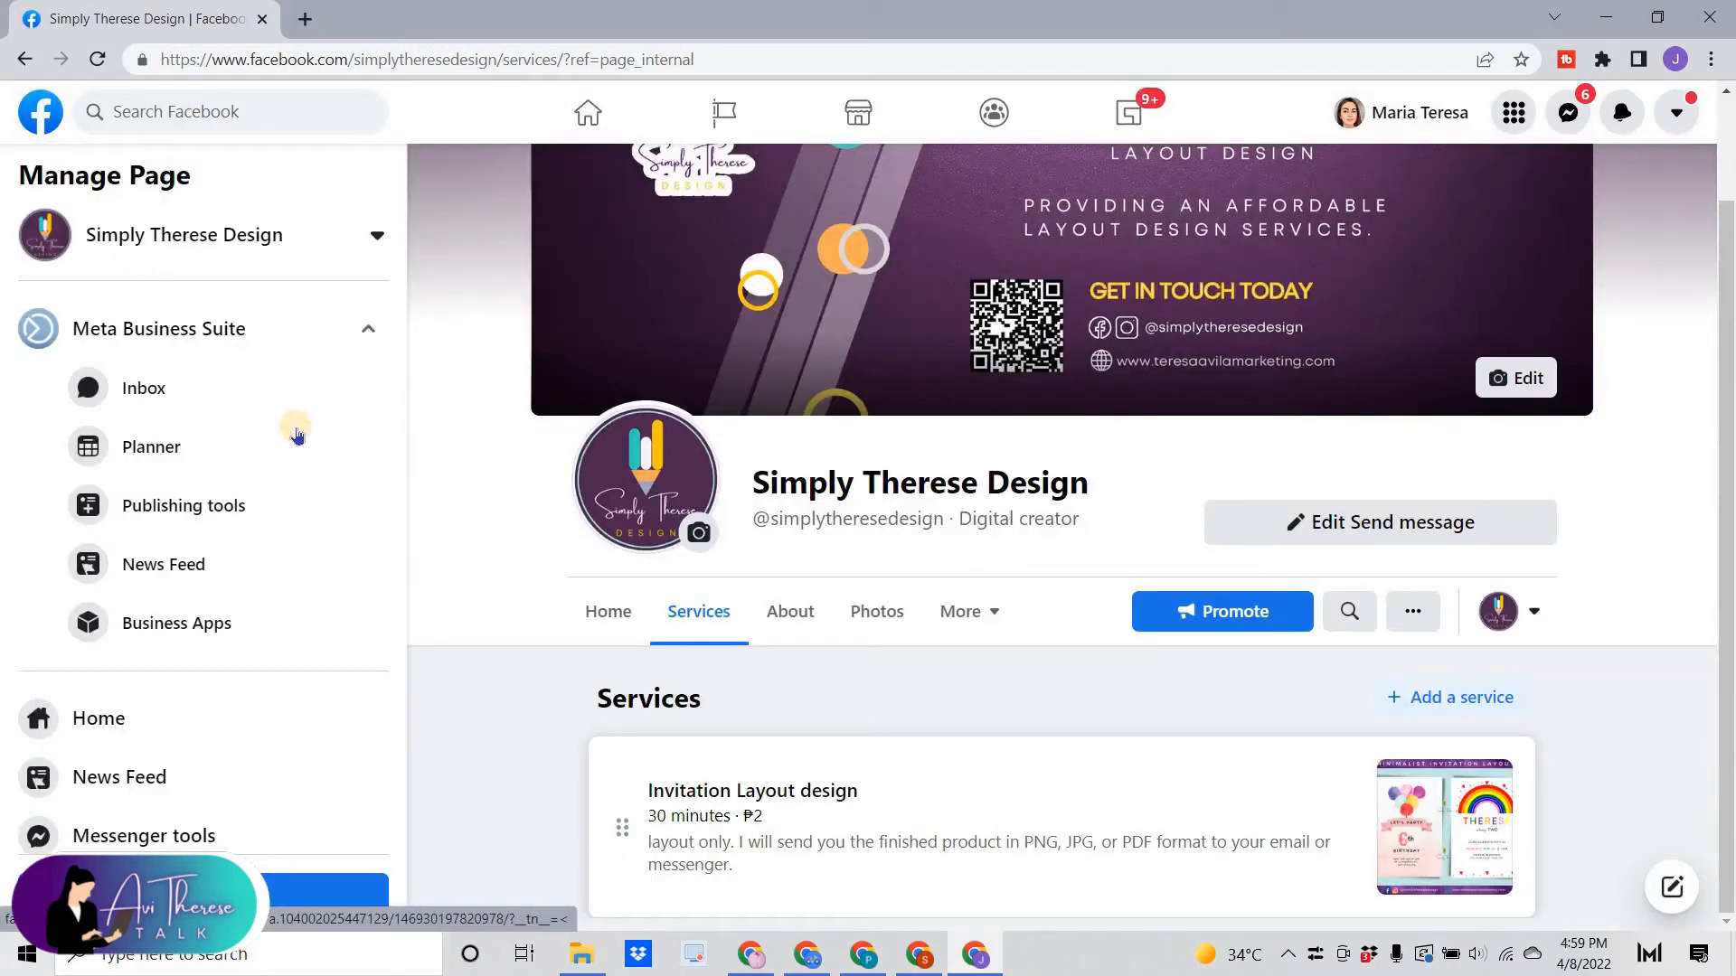
# Return to the Facebook home feed, reopen the Simply Therese Design page and check the invitation layout listing among its services.
pyautogui.click(571, 118)
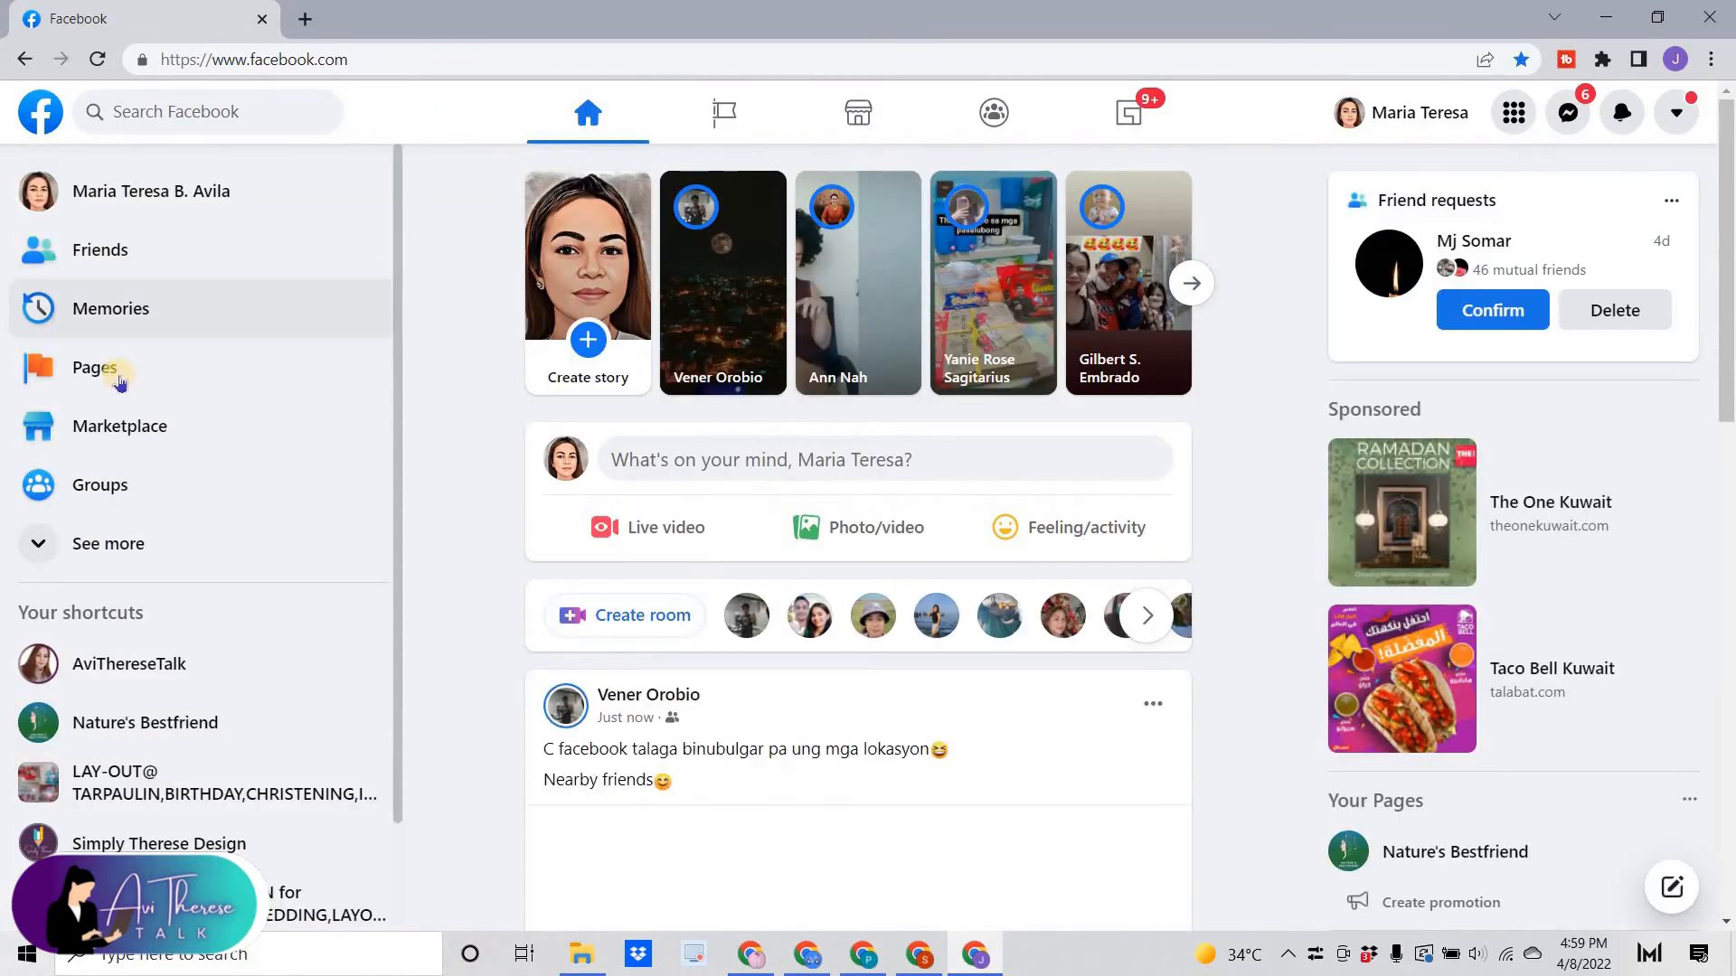
pyautogui.click(95, 368)
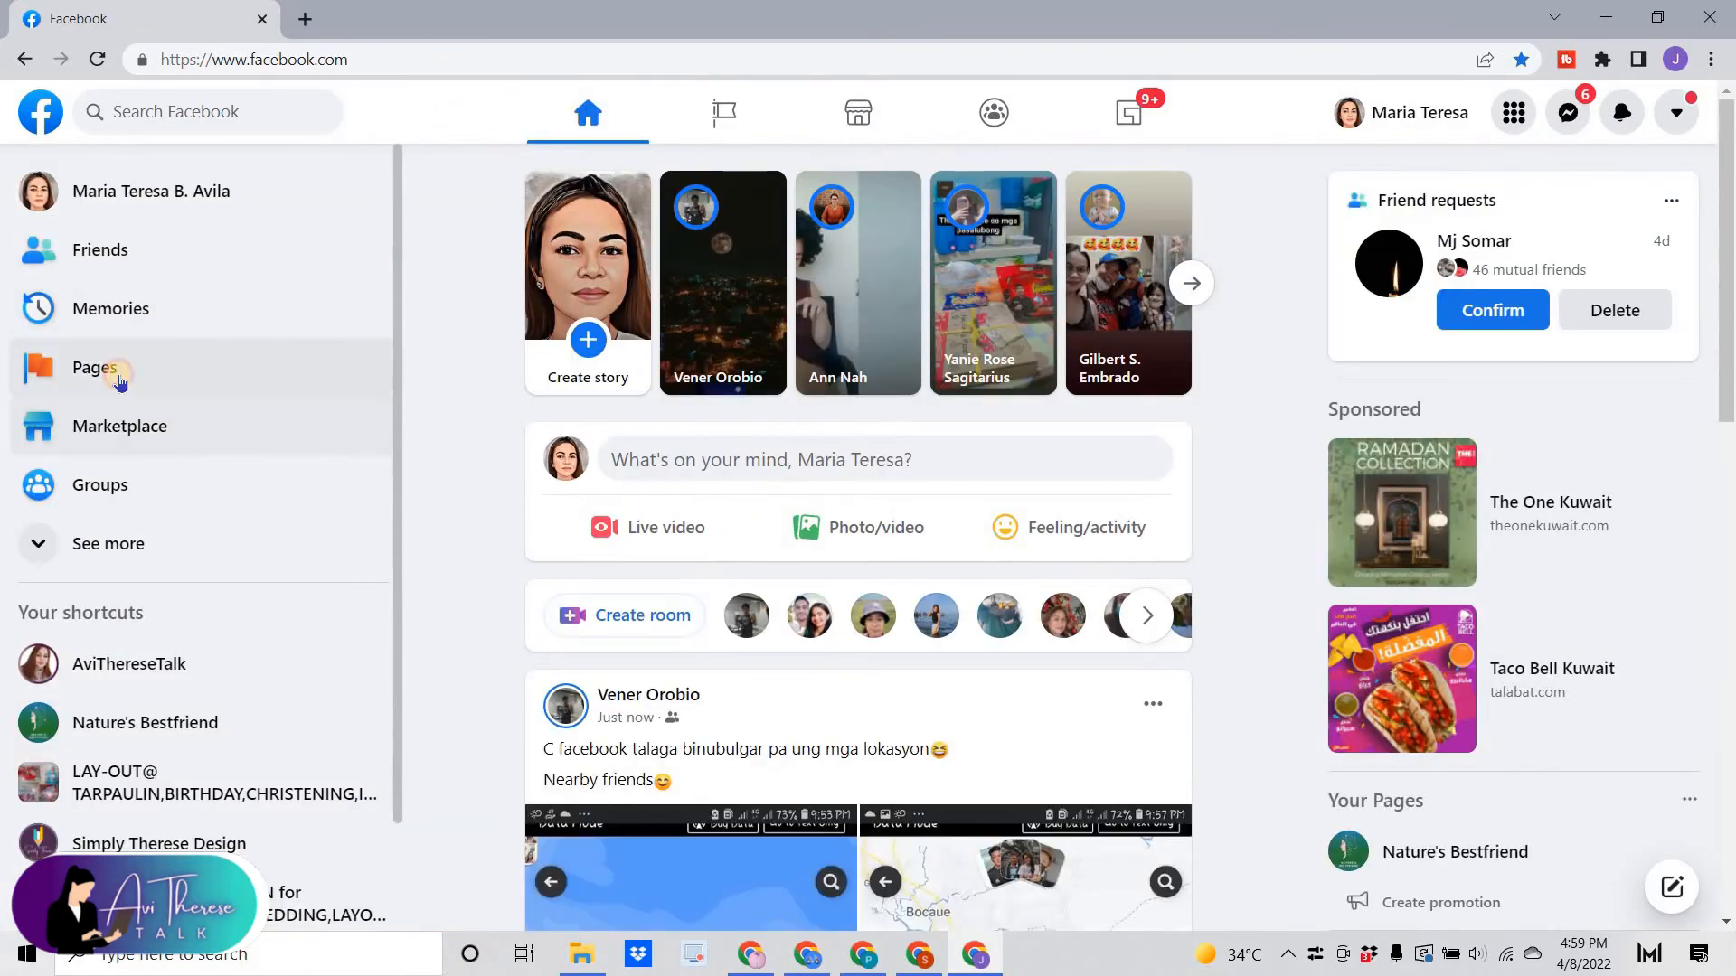
pyautogui.click(664, 403)
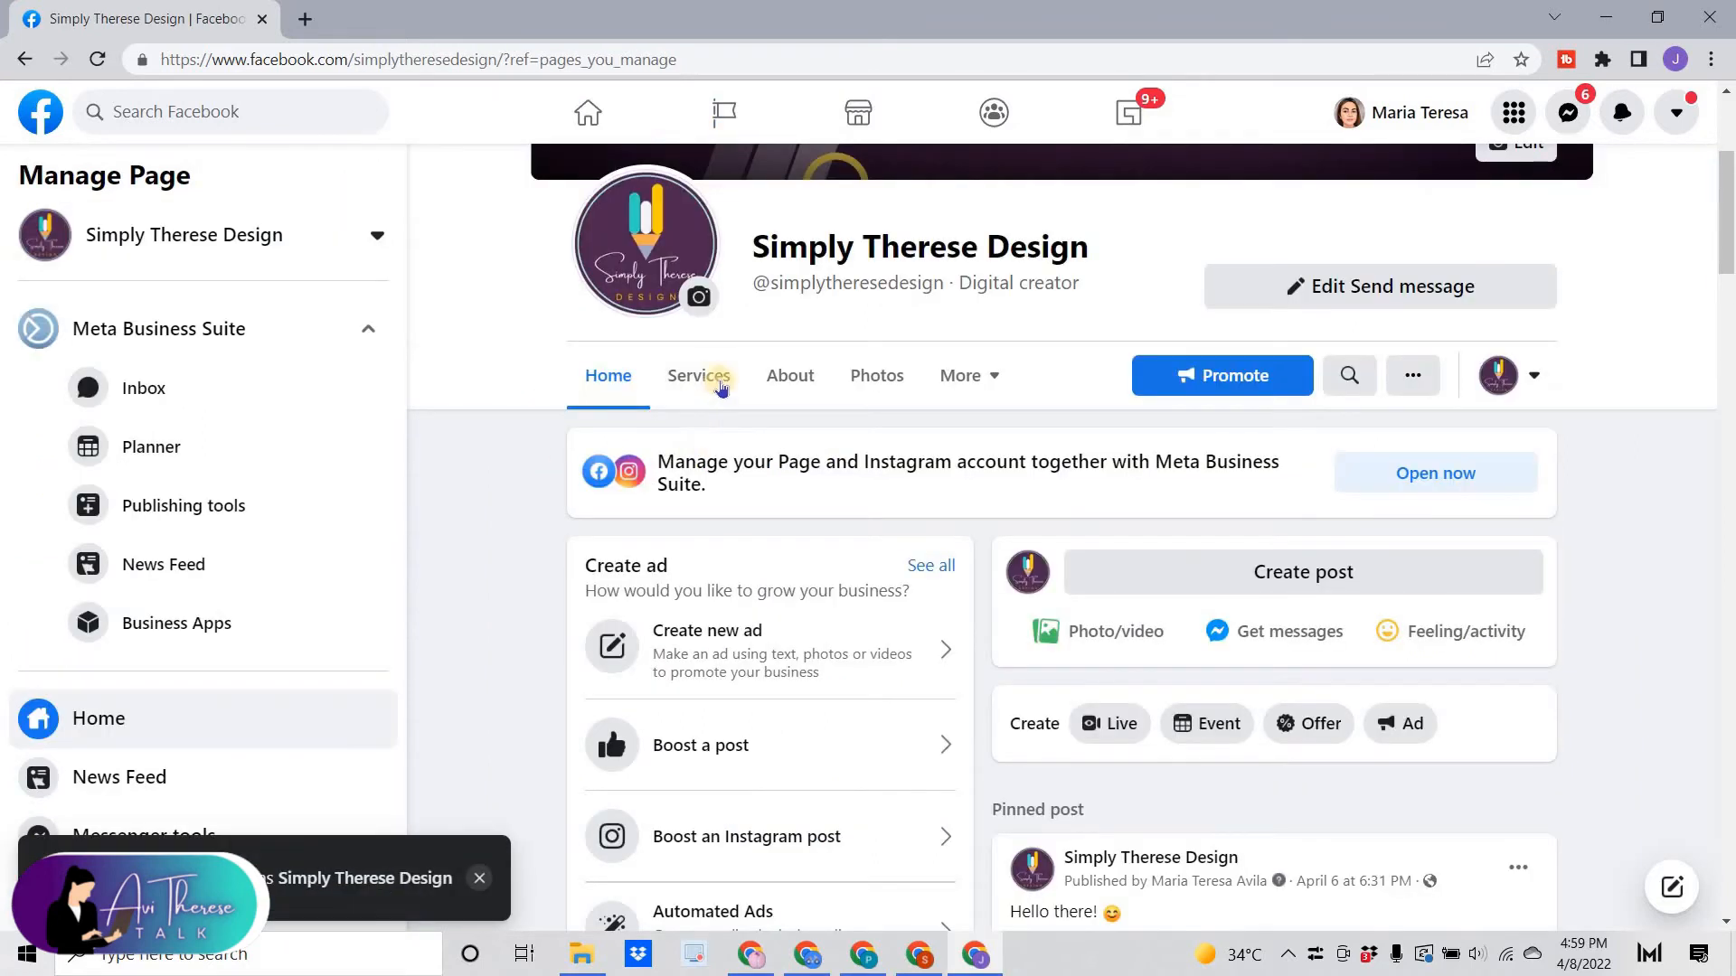
pyautogui.click(710, 383)
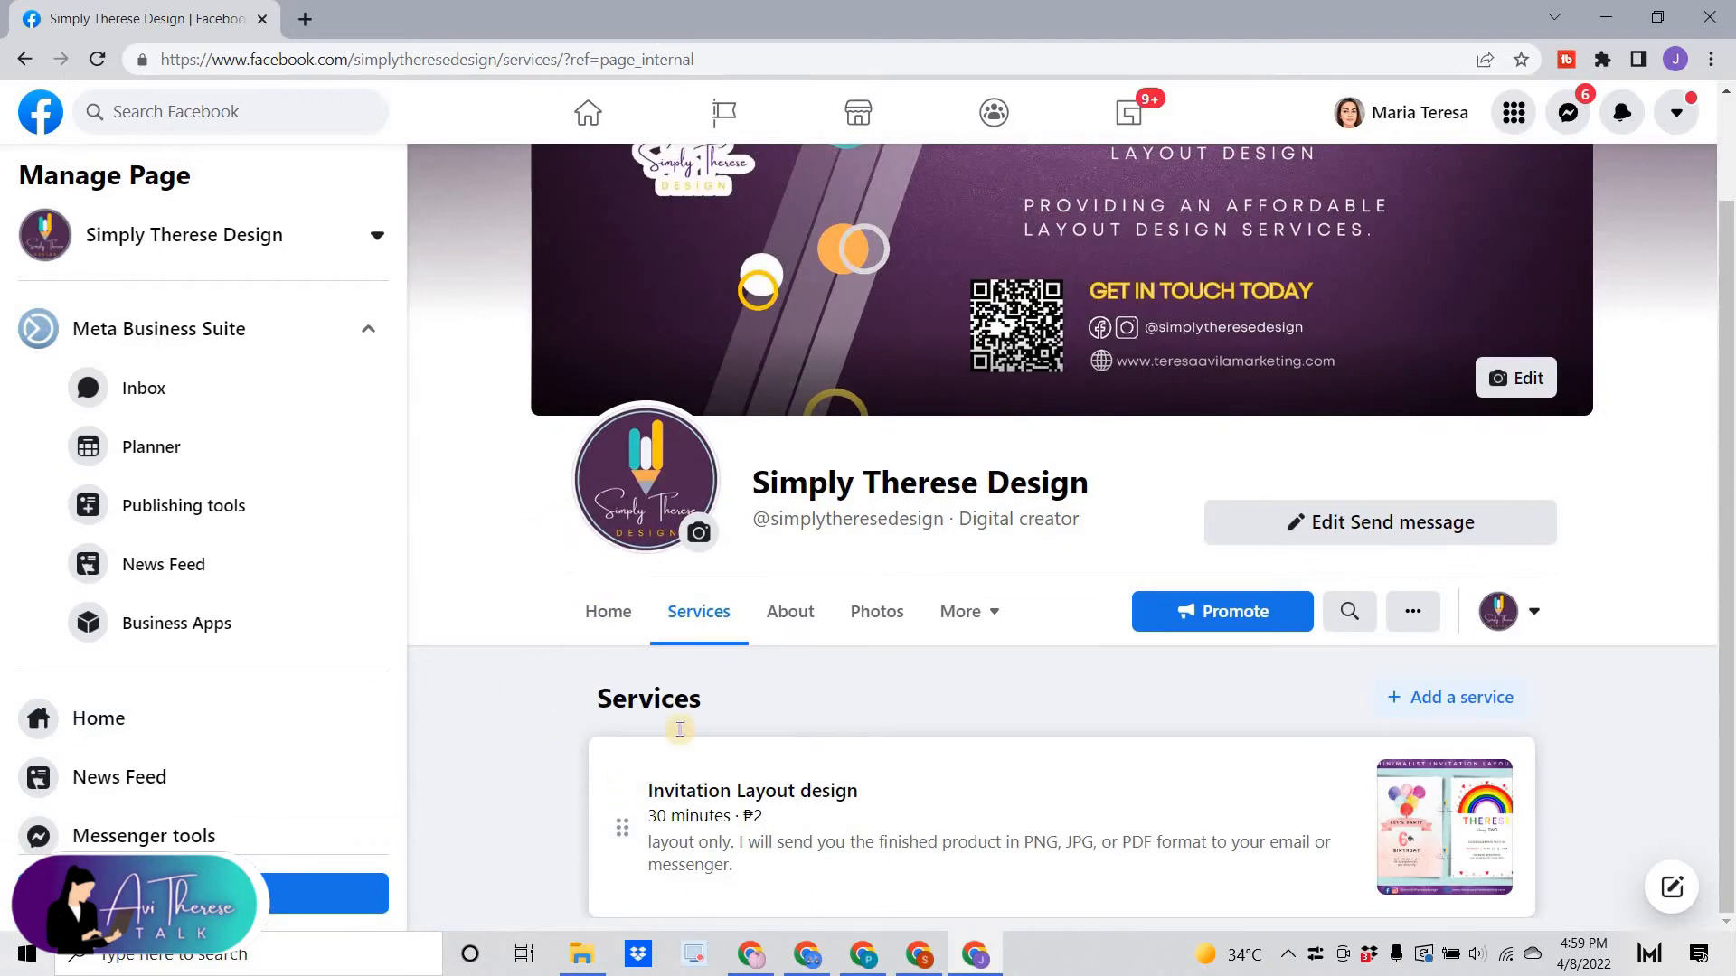
pyautogui.moveTo(773, 799)
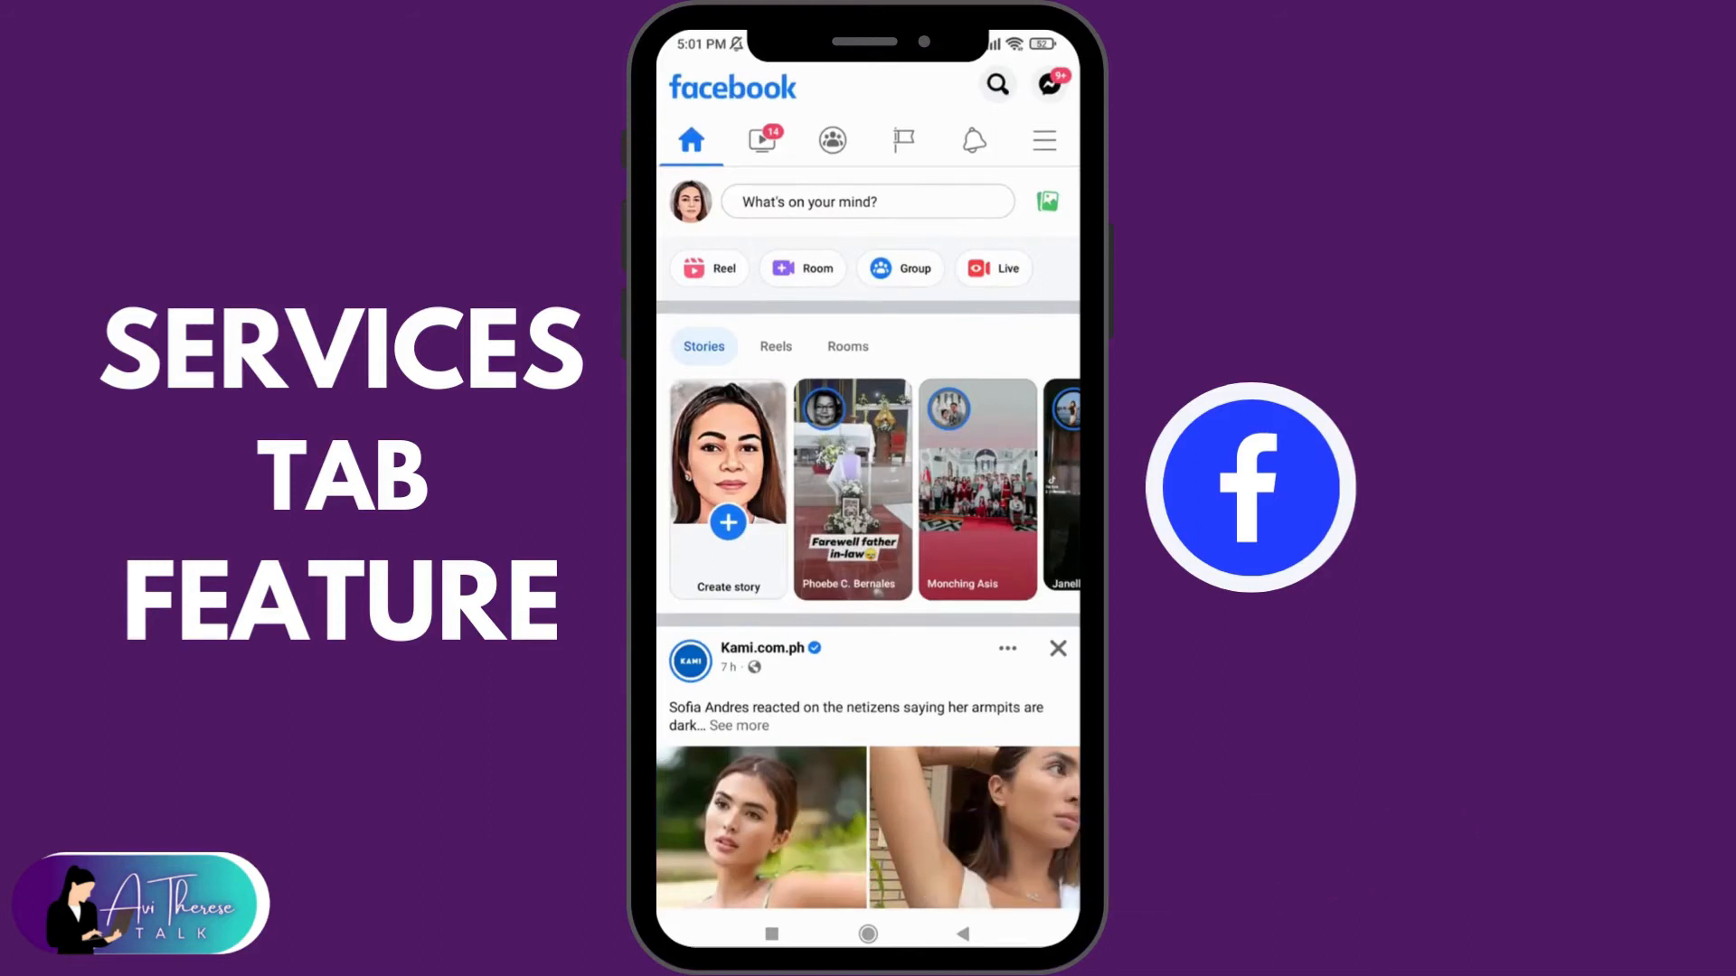
# Switch to the Facebook mobile app and open the tab settings for editing the Simply Therese Design page.
pyautogui.click(903, 140)
pyautogui.click(808, 380)
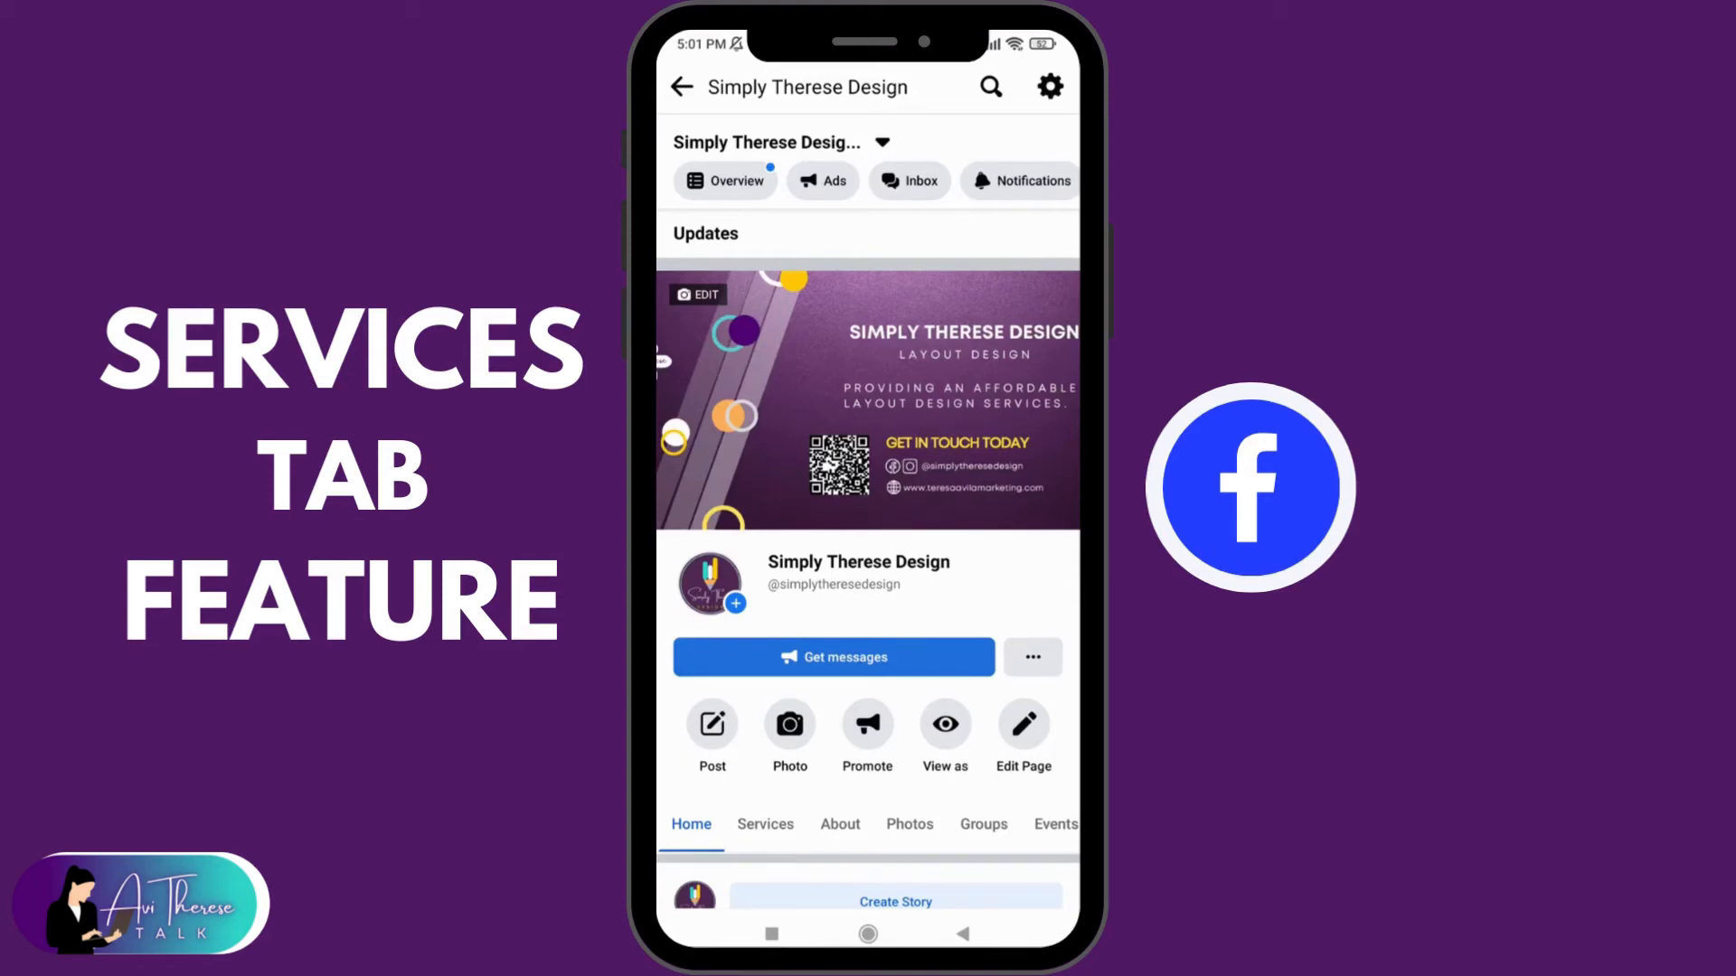
pyautogui.click(1024, 724)
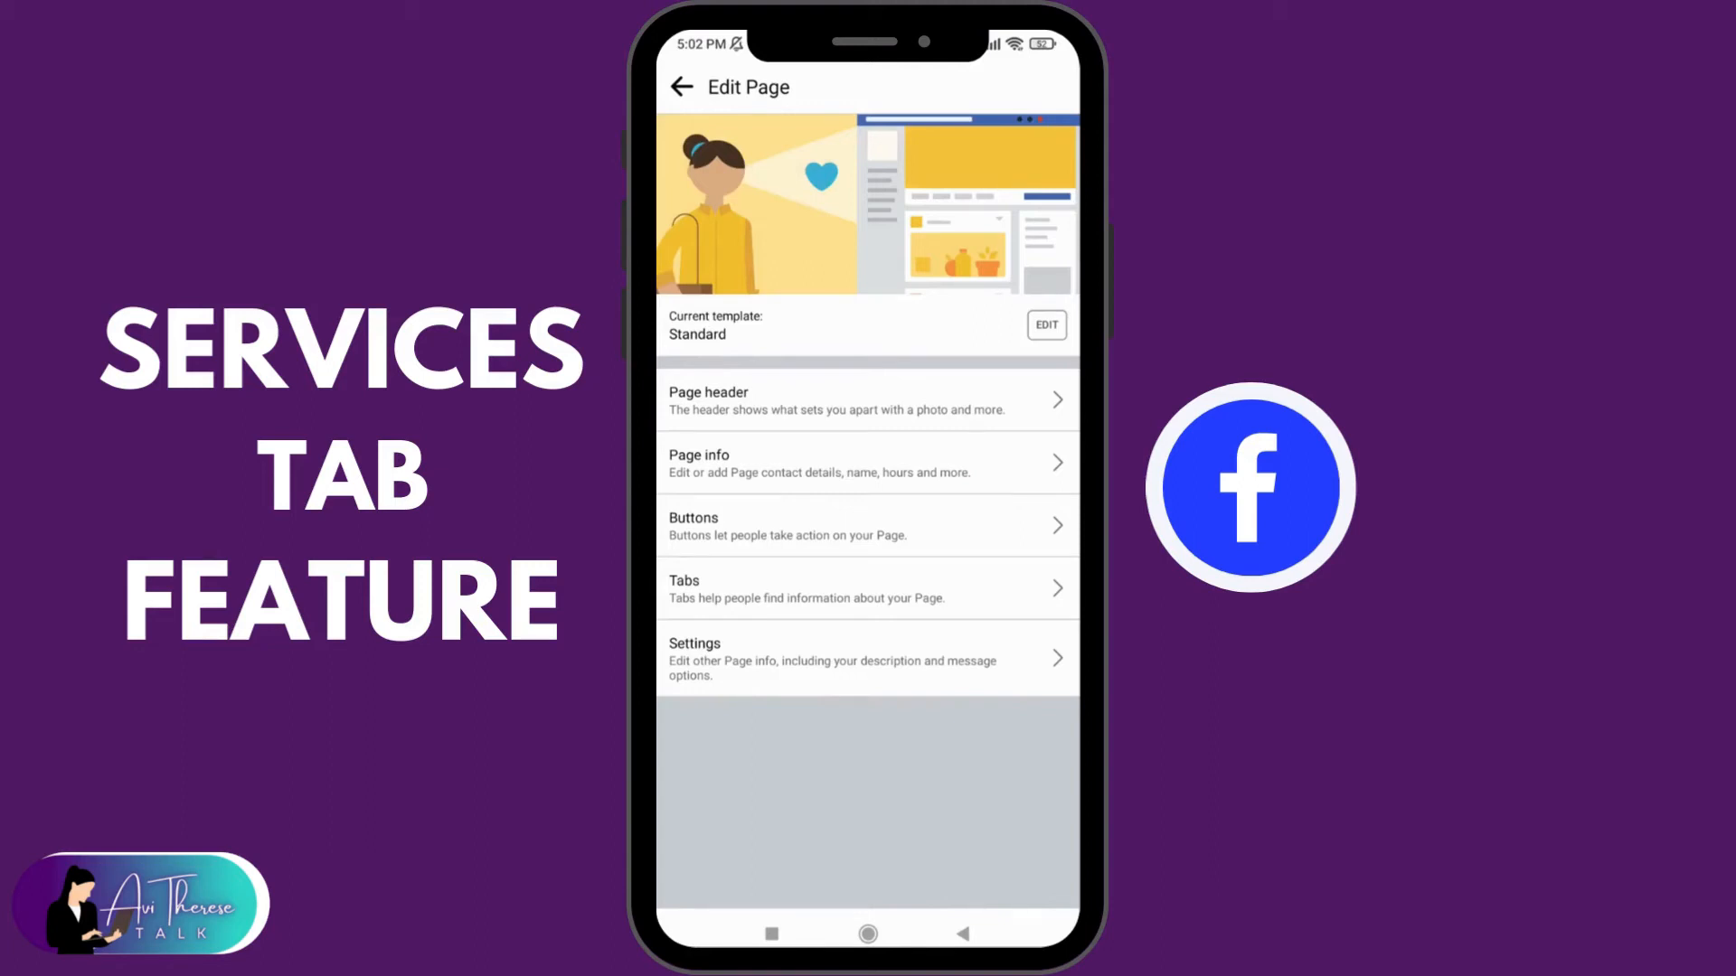
pyautogui.click(804, 589)
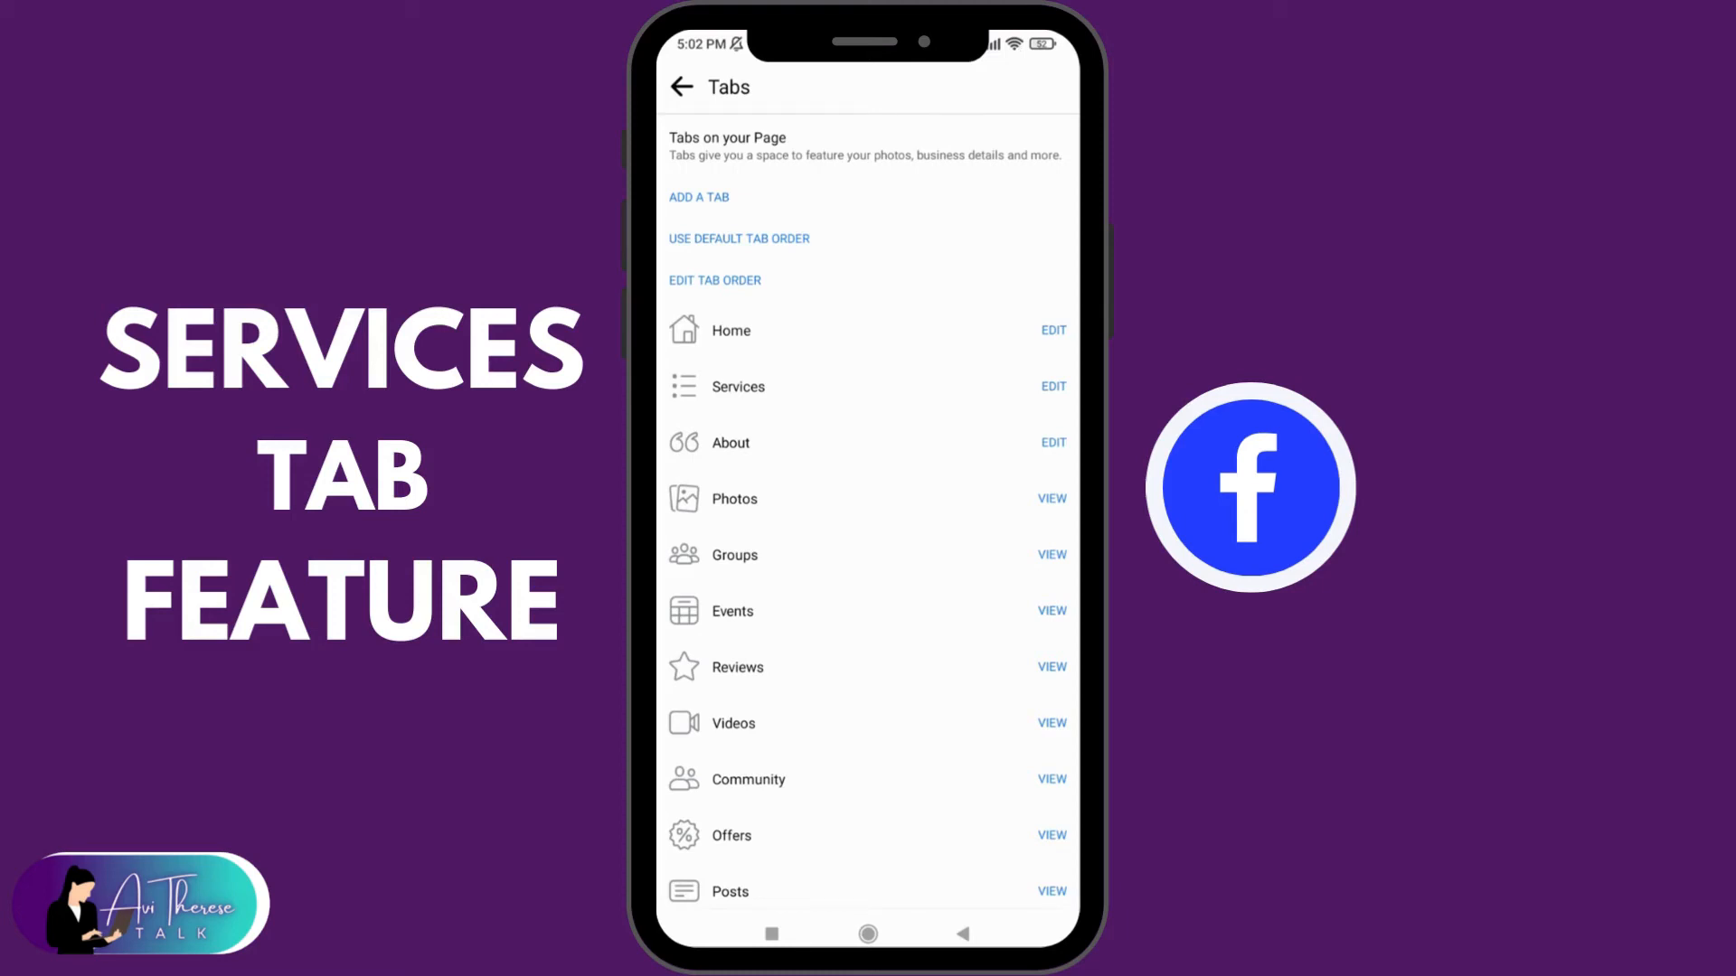
# Reorder the page's tabs so that Photos comes directly after Services and before About, and return to the tab settings.
pyautogui.click(743, 285)
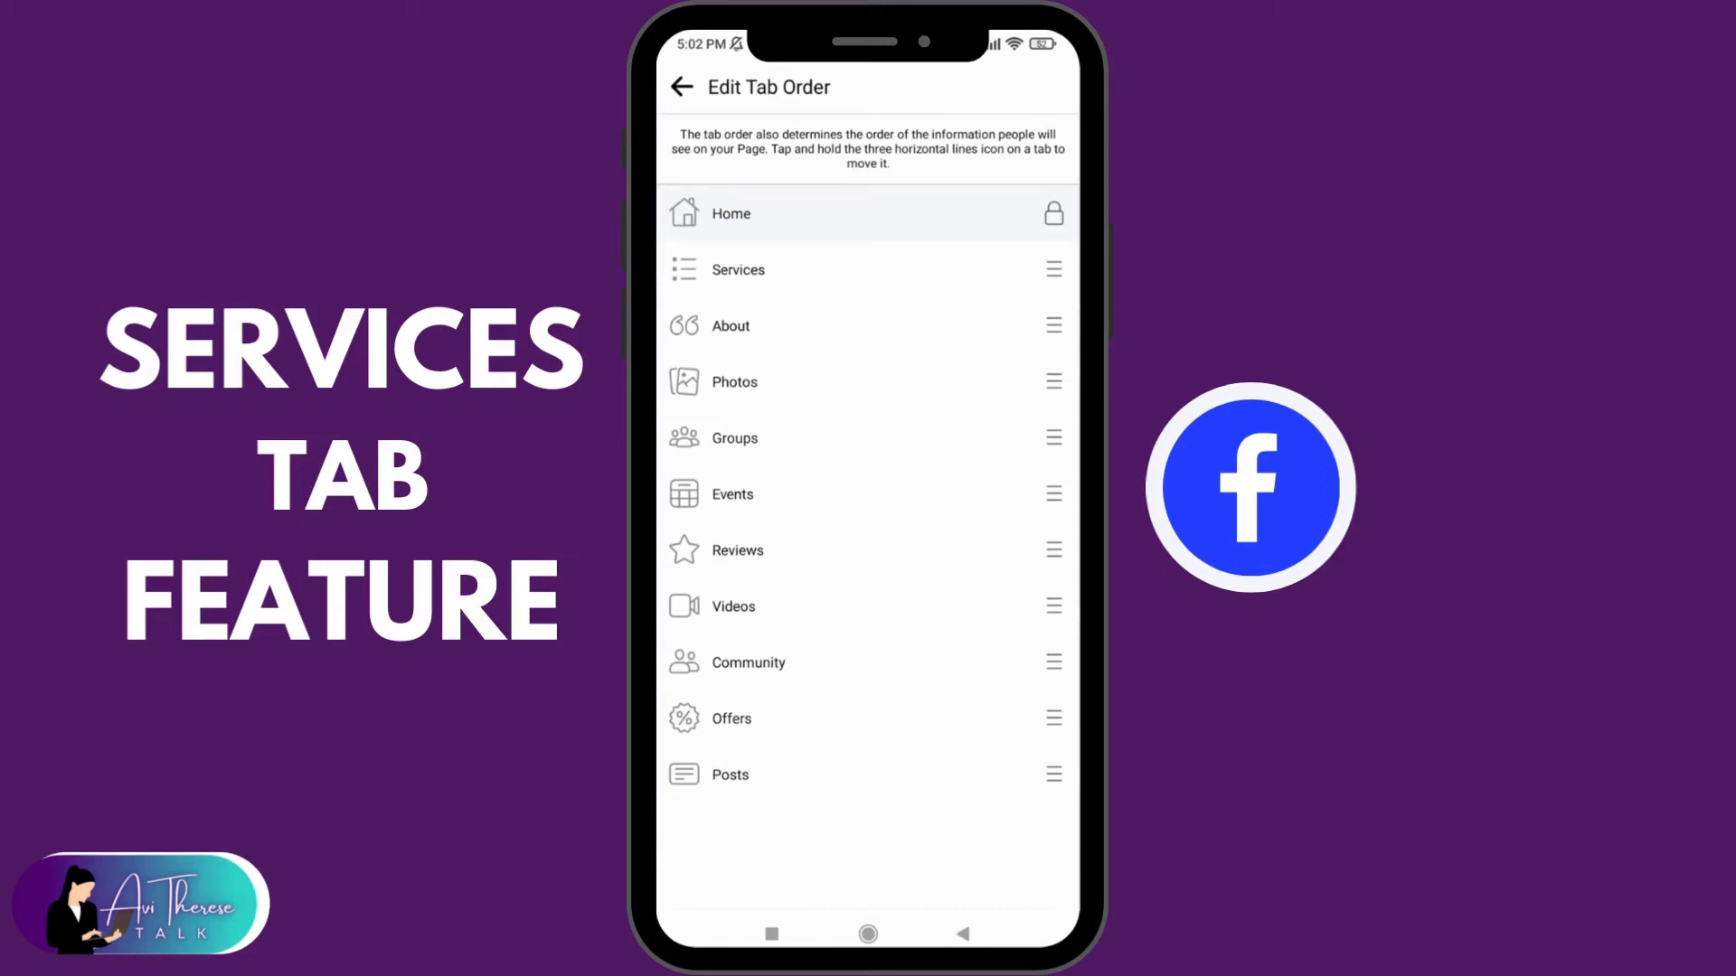
pyautogui.moveTo(836, 393); pyautogui.dragTo(835, 393)
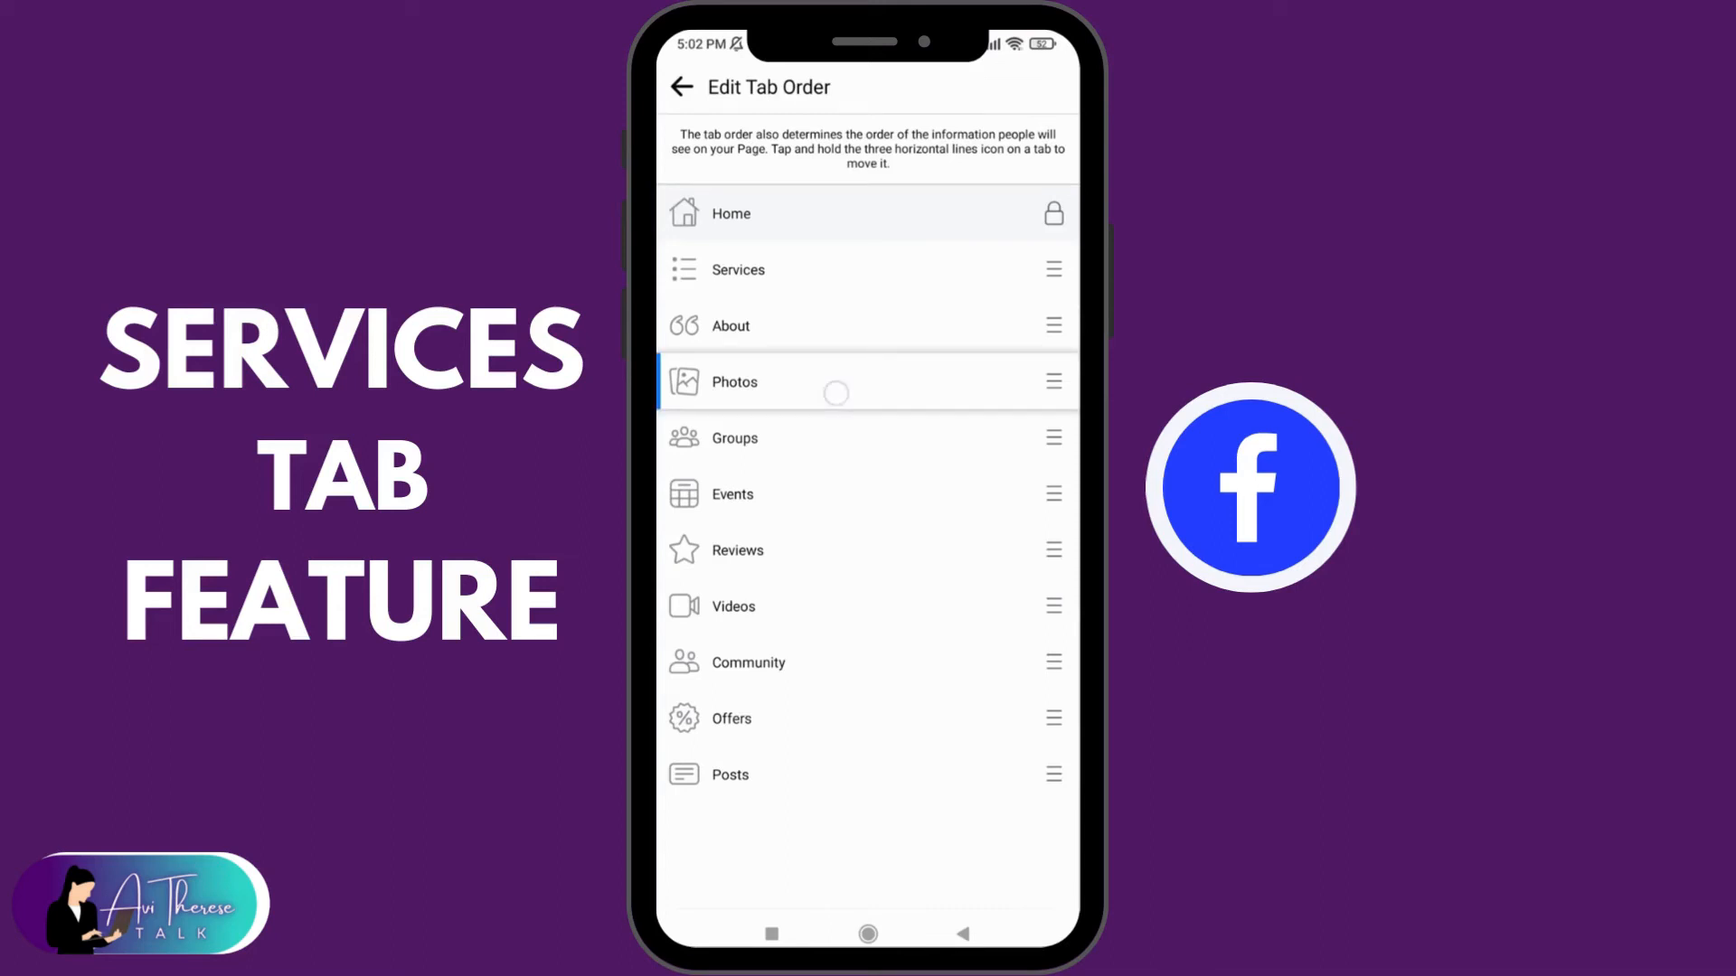
pyautogui.moveTo(835, 393); pyautogui.dragTo(840, 334)
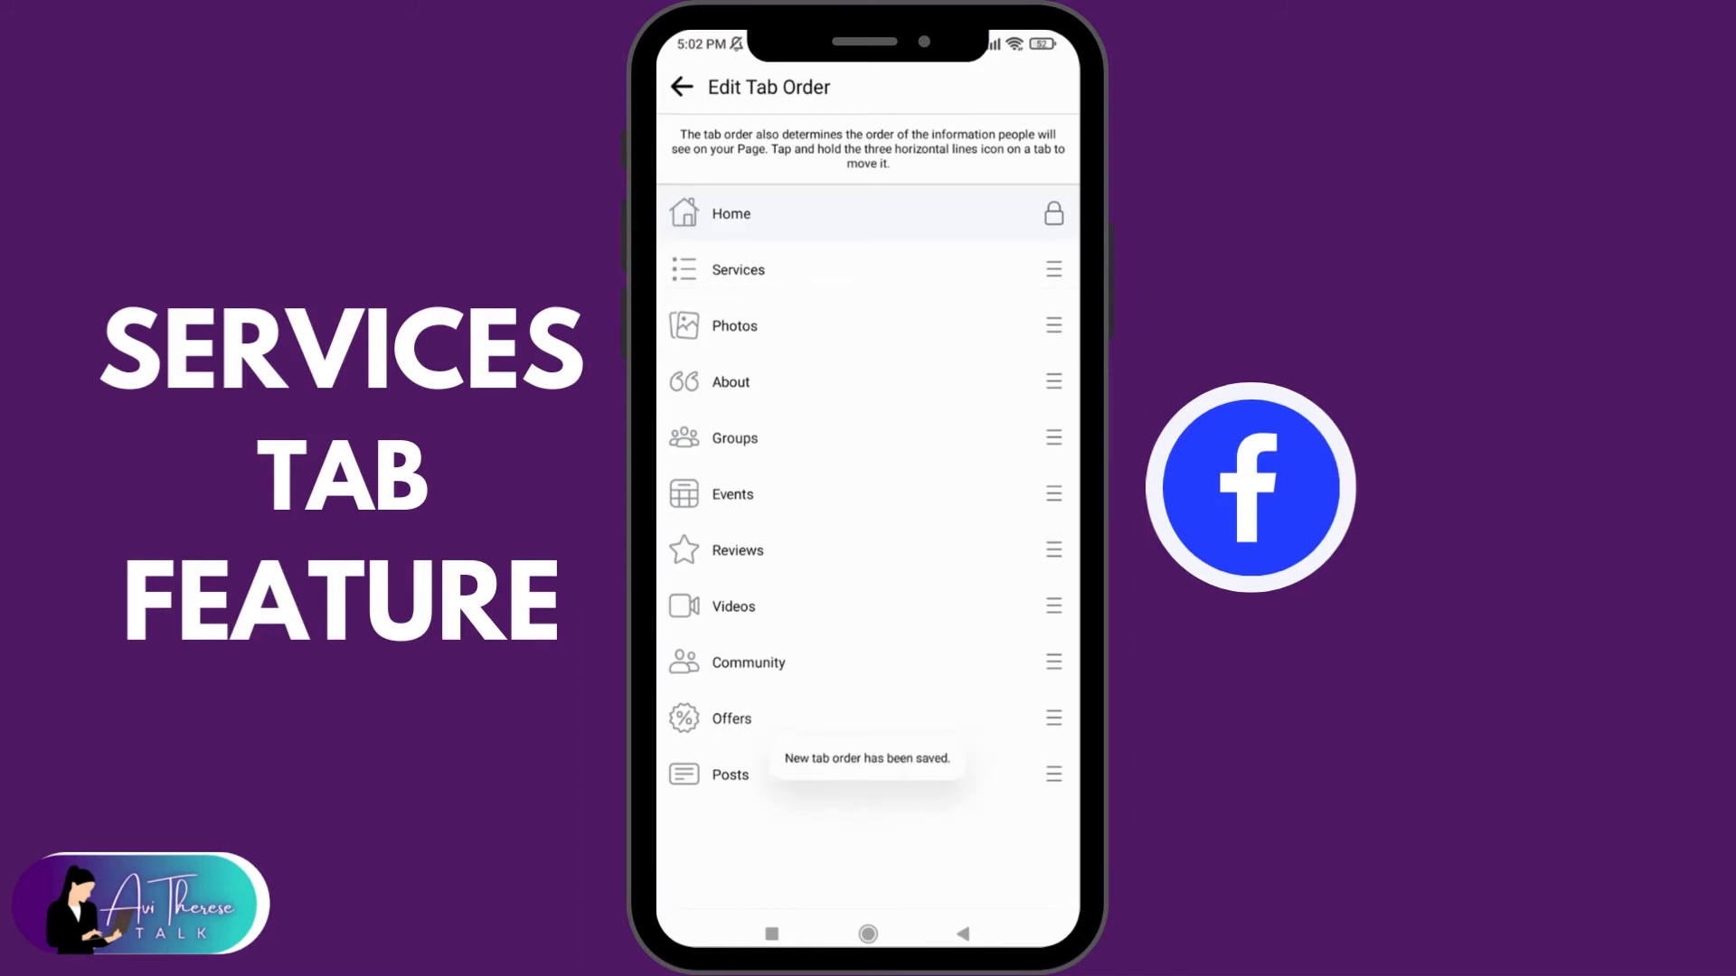
pyautogui.click(682, 86)
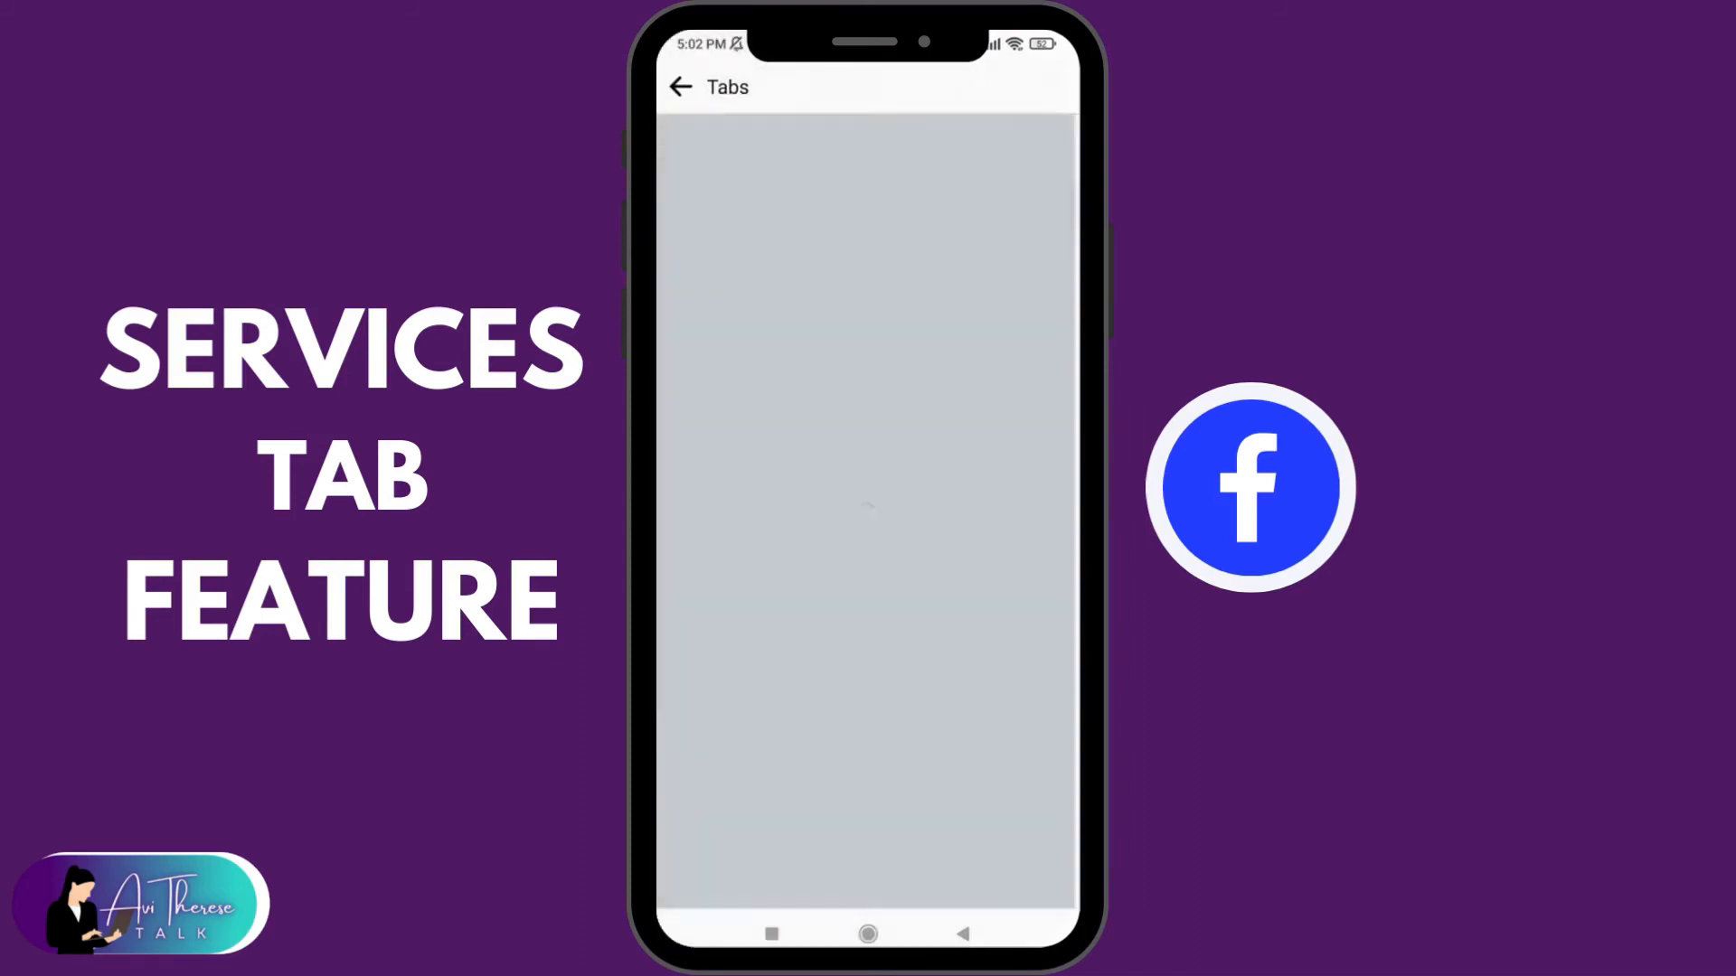